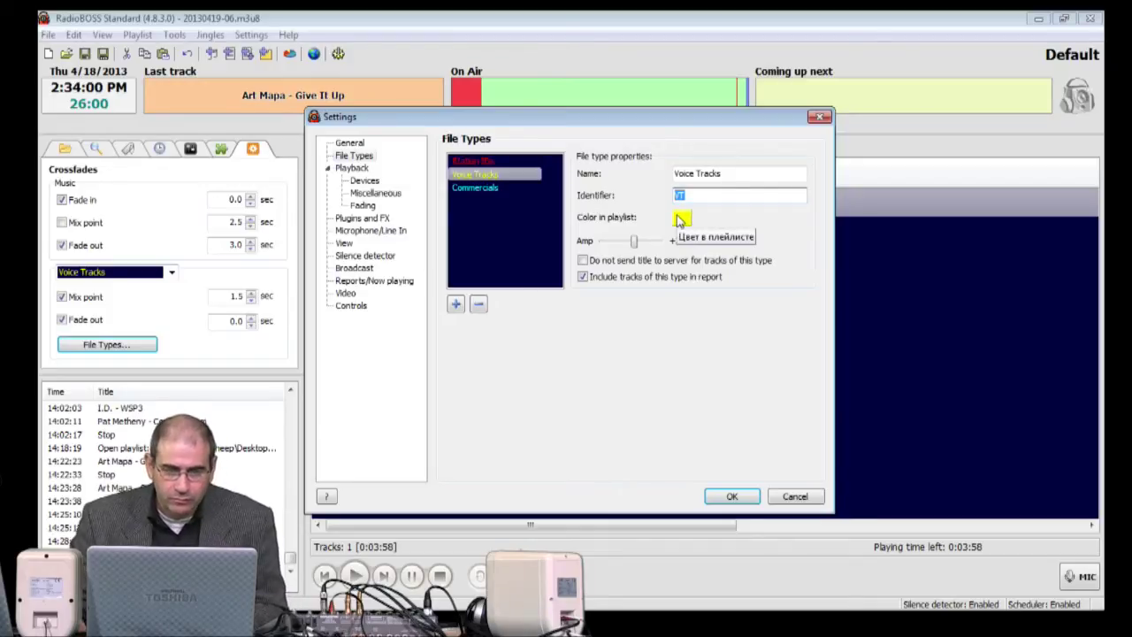
Confirm the file type settings and open the Voice Tracks fade-out time for editing
left_click(739, 498)
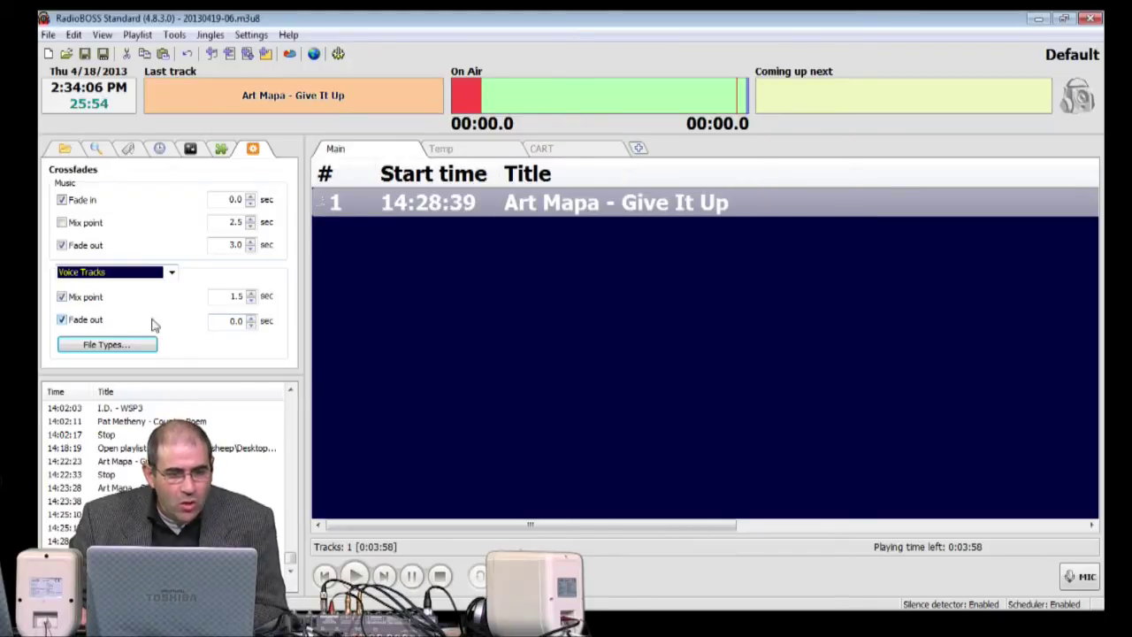
left_click(229, 321)
double_click(229, 321)
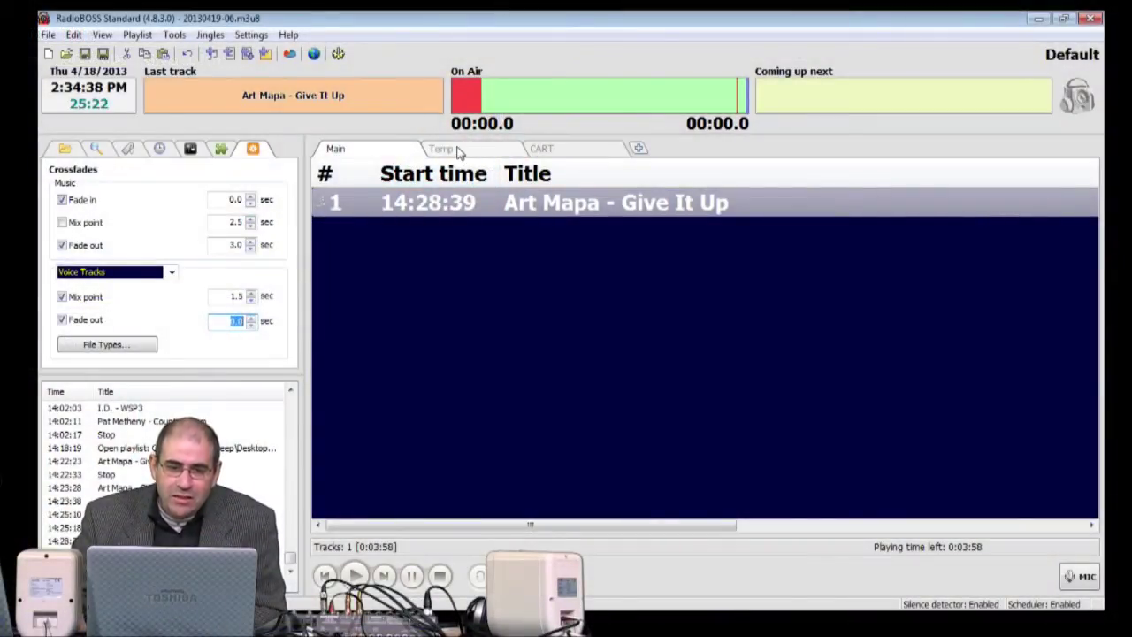
Load the playlist 20130419-06.m3u8 into the Temp playlist
left_click(447, 151)
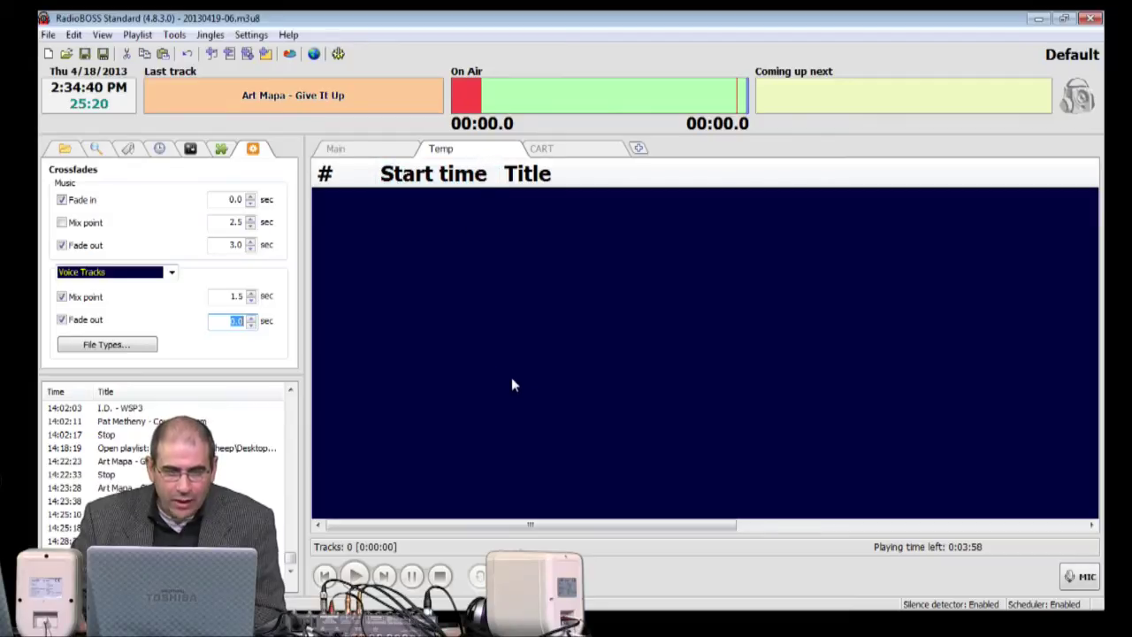
left_click(67, 53)
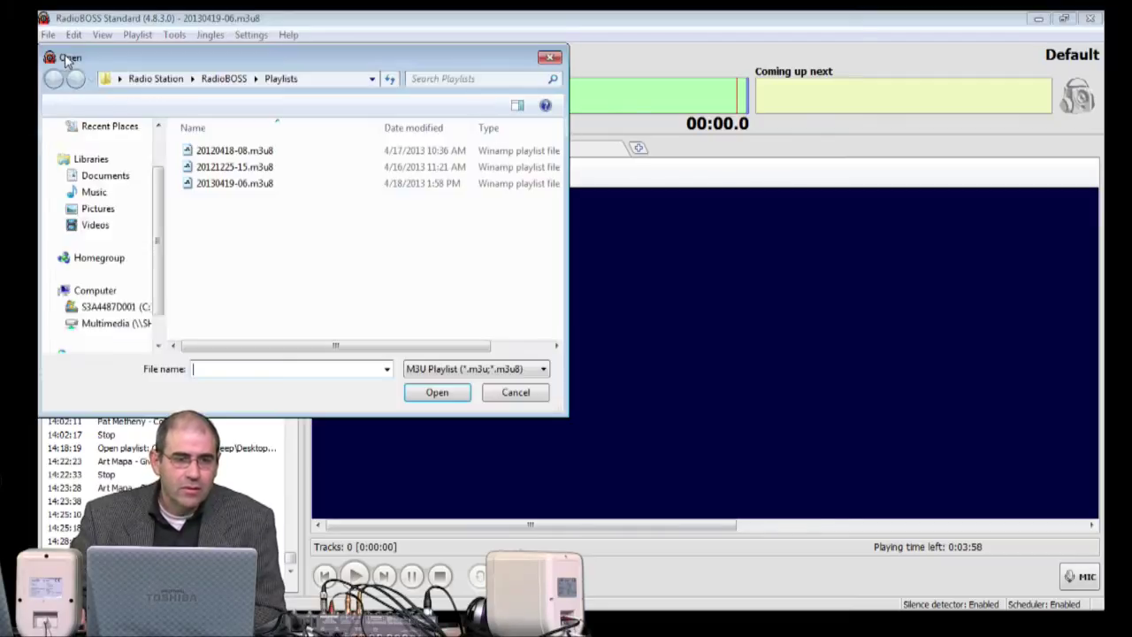
left_click(220, 186)
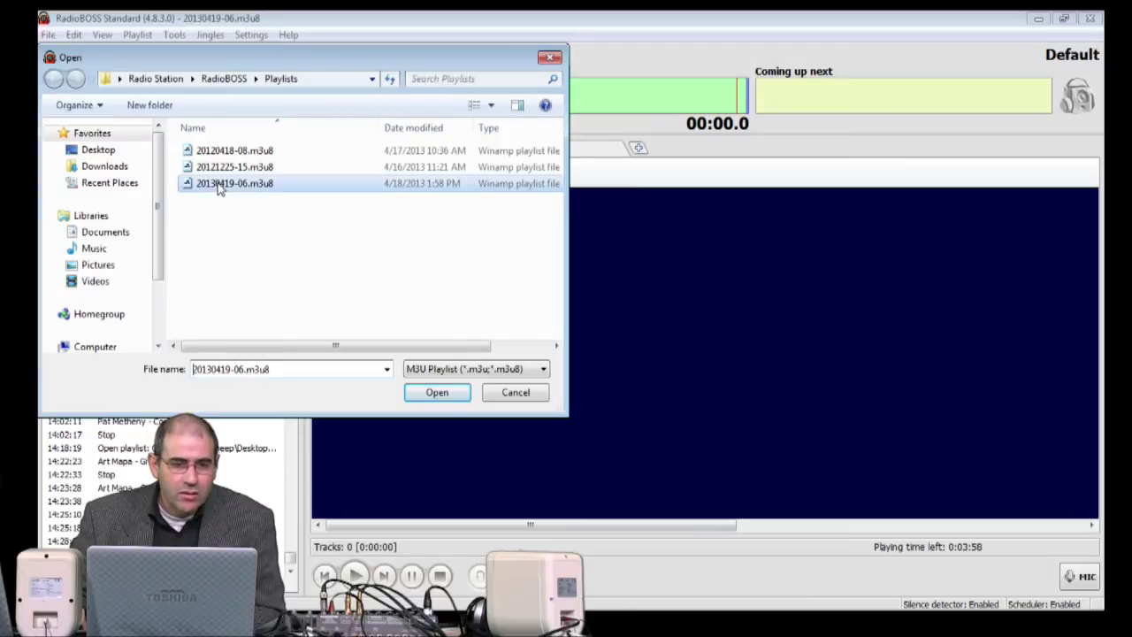
left_click(439, 392)
left_click(953, 258)
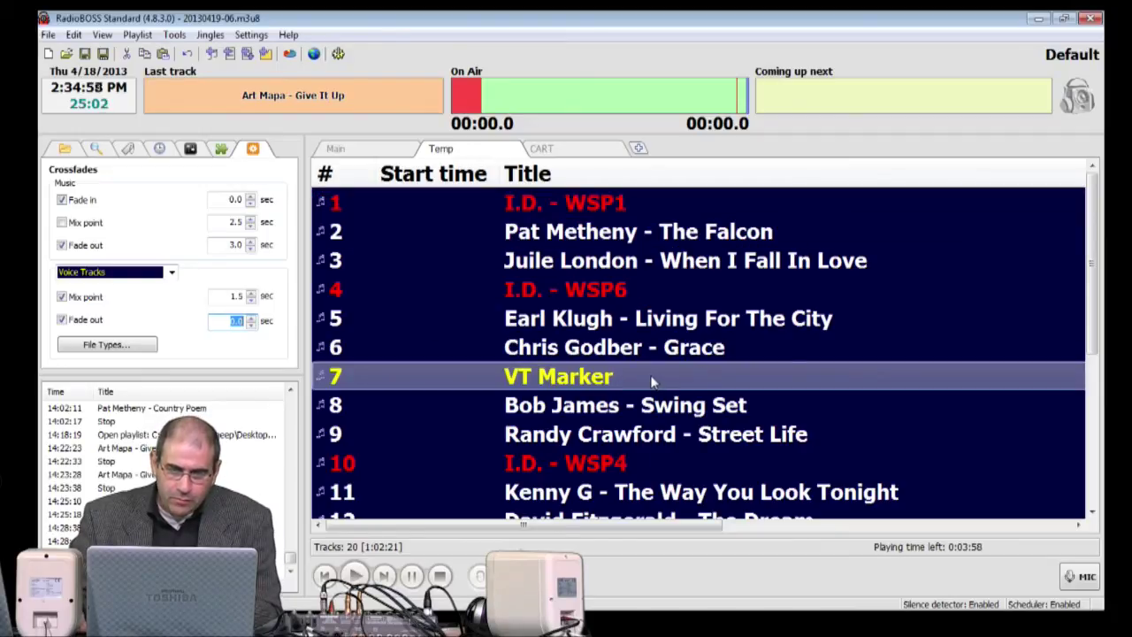
Open the voice track recorder for the VT Marker in row 7 and move its window clear of the marker and the songs around it
left_click(617, 378)
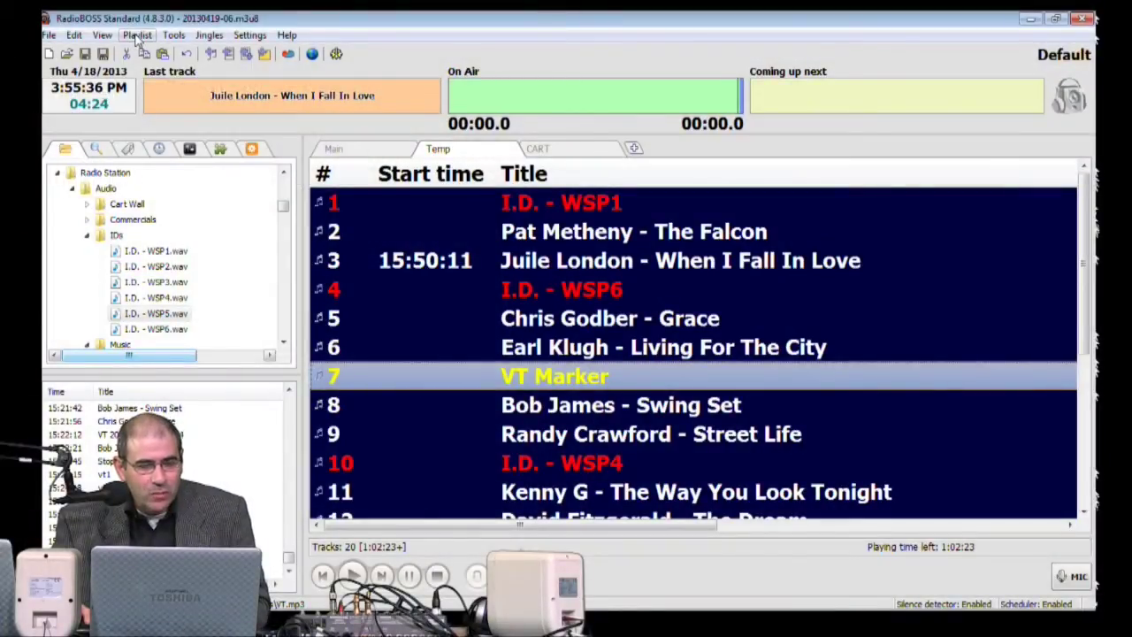
left_click(137, 36)
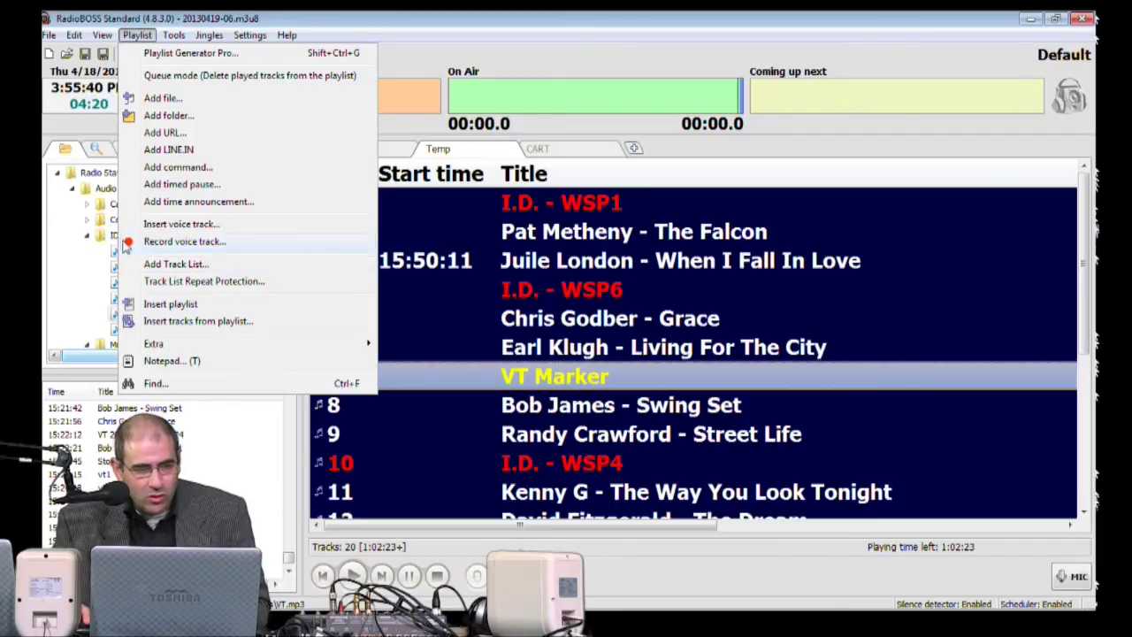
left_click(255, 241)
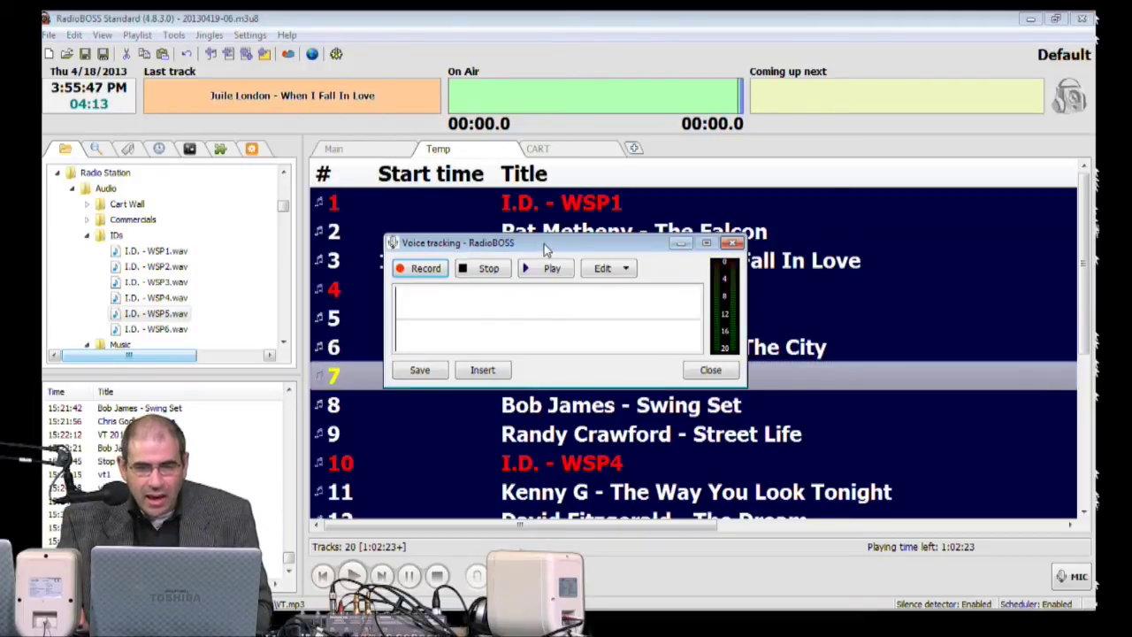
left_click_drag(545, 250, 809, 147)
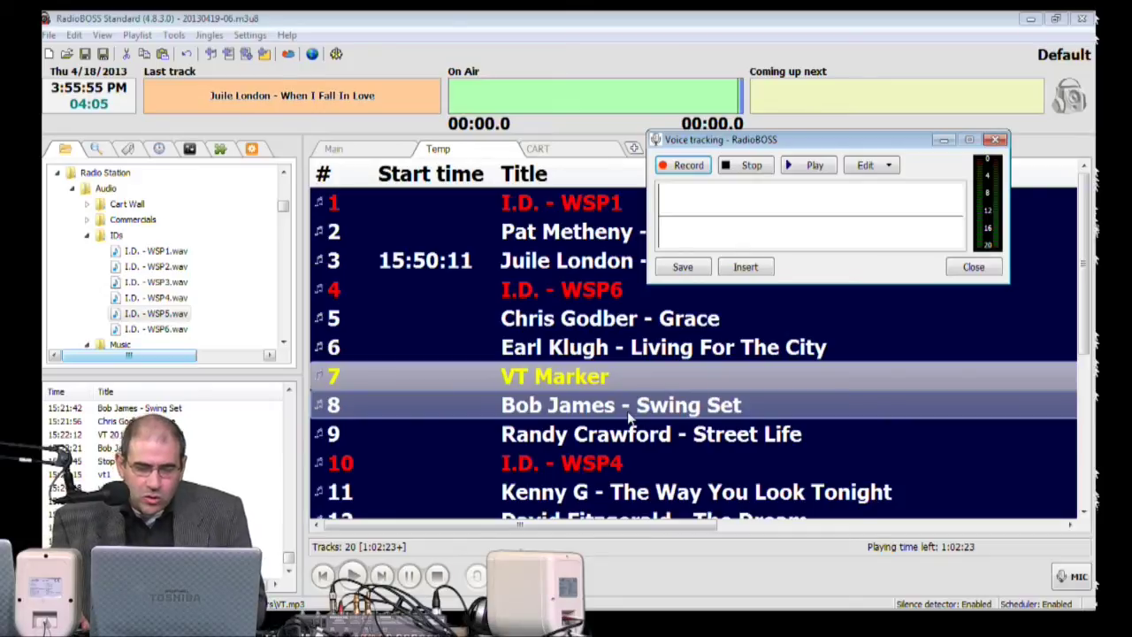
Record a voice track for the first VT Marker, replacing the first take with a second one
left_click(682, 167)
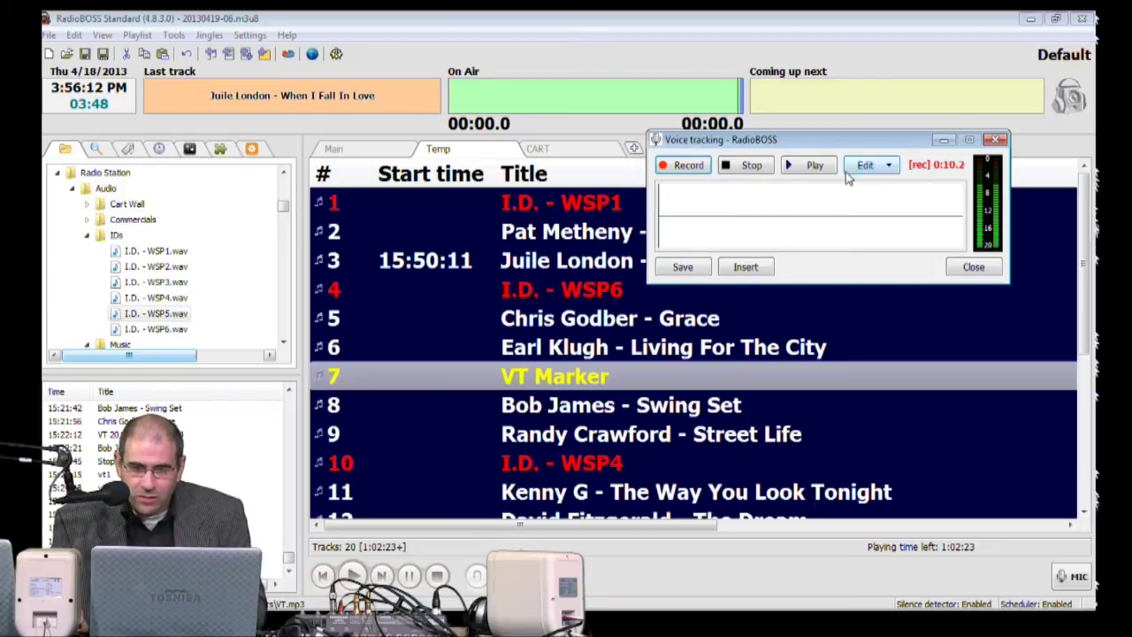
left_click(750, 168)
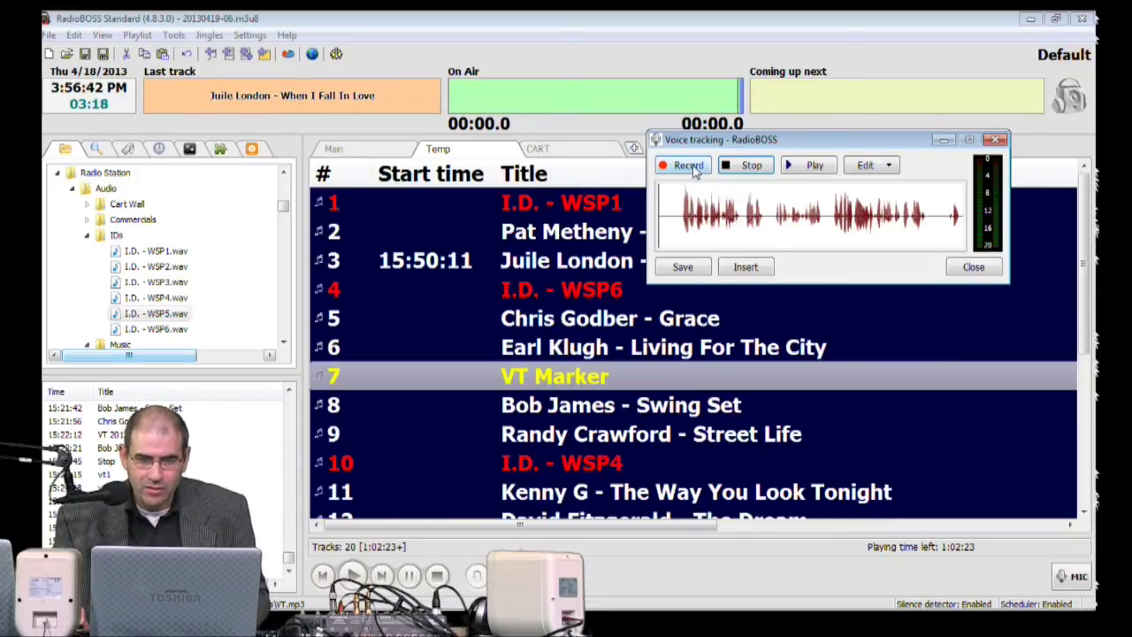
left_click(695, 170)
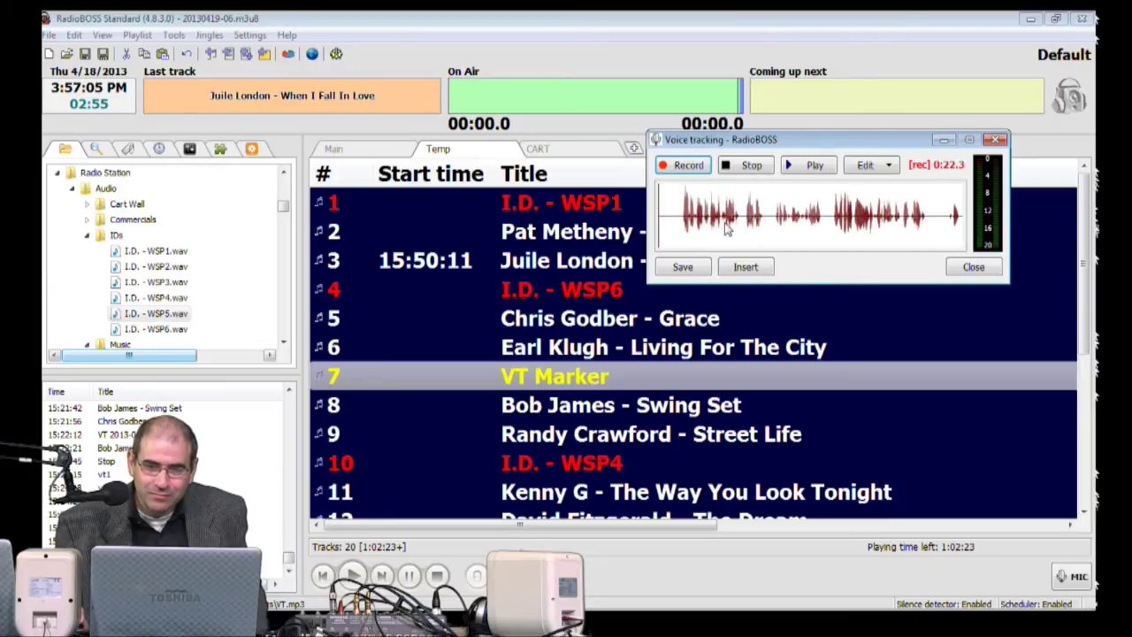
left_click(749, 167)
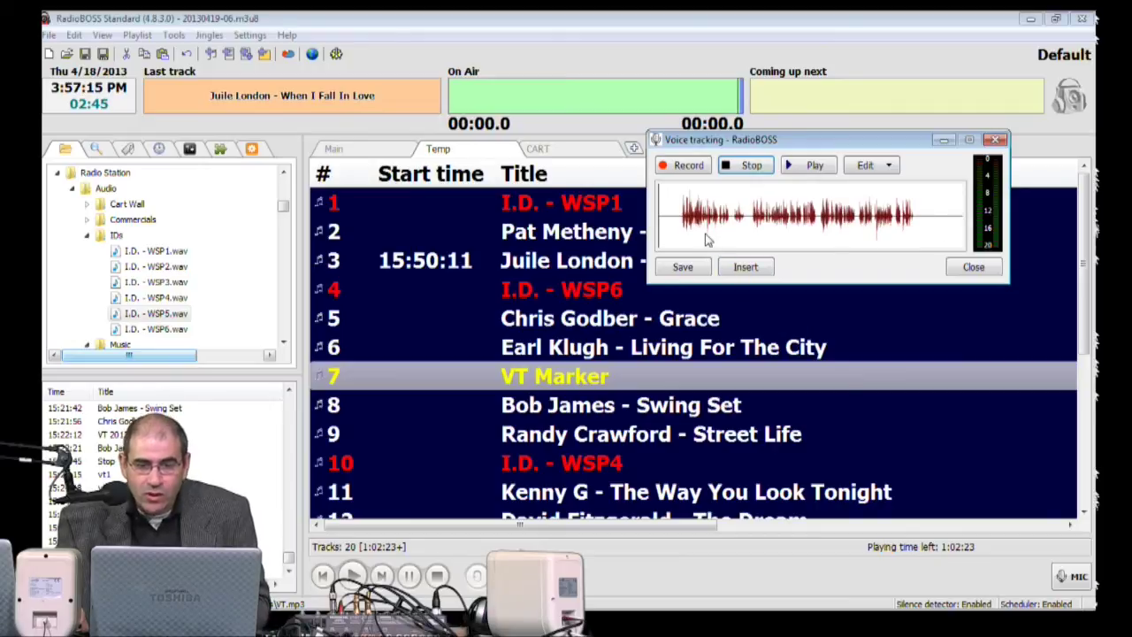
Trim the silence before and after the speech in the recording and play back its beginning
left_click(676, 227)
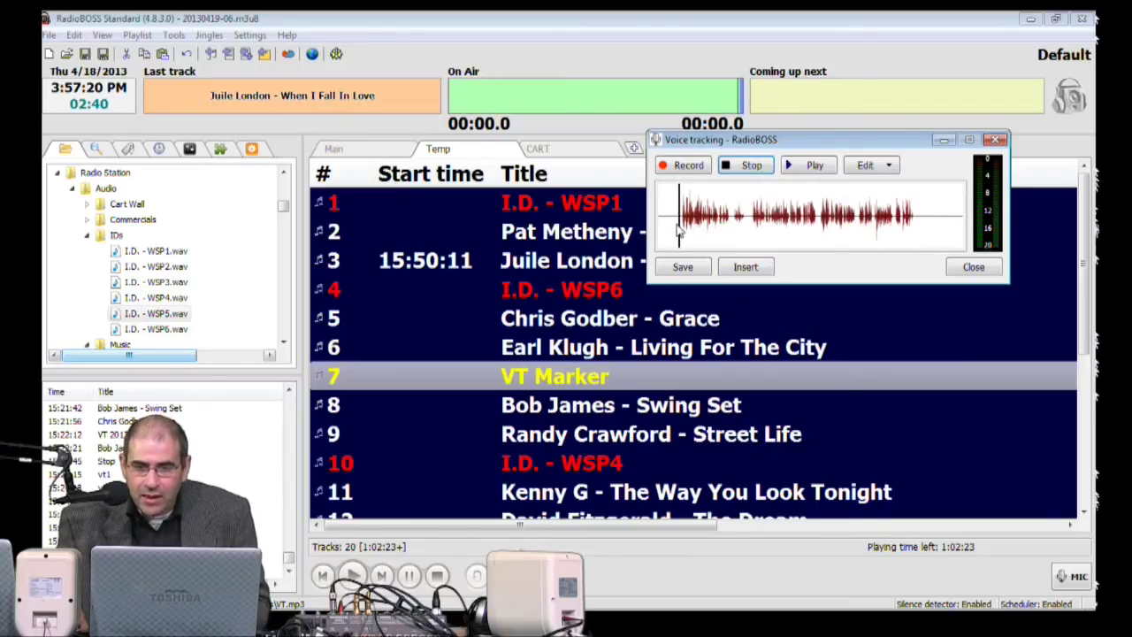
left_click(889, 166)
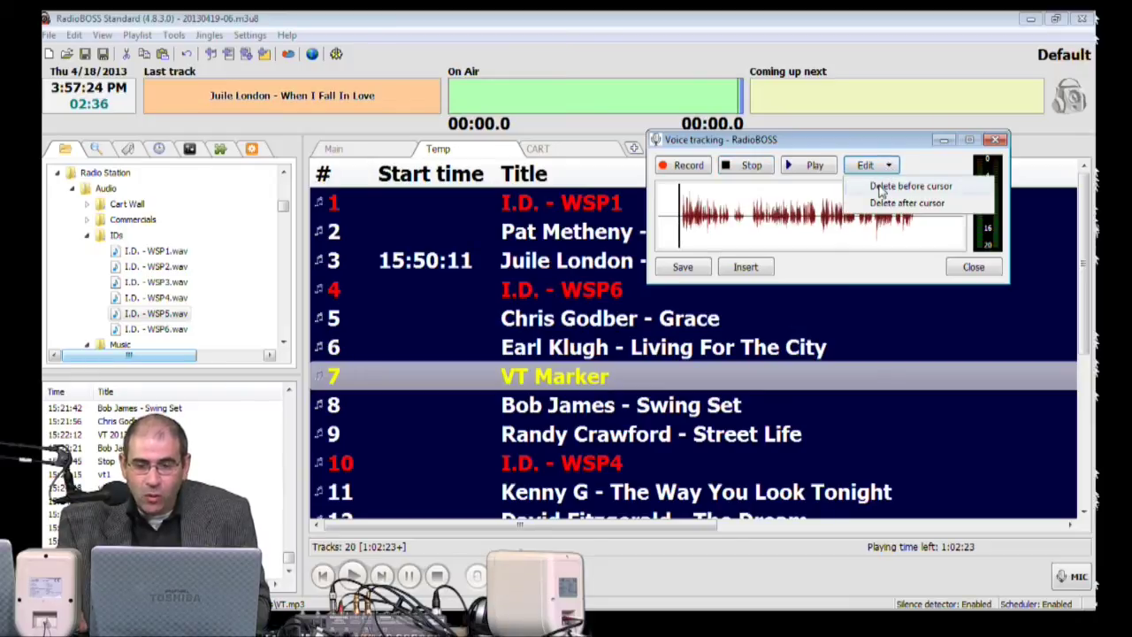
left_click(882, 191)
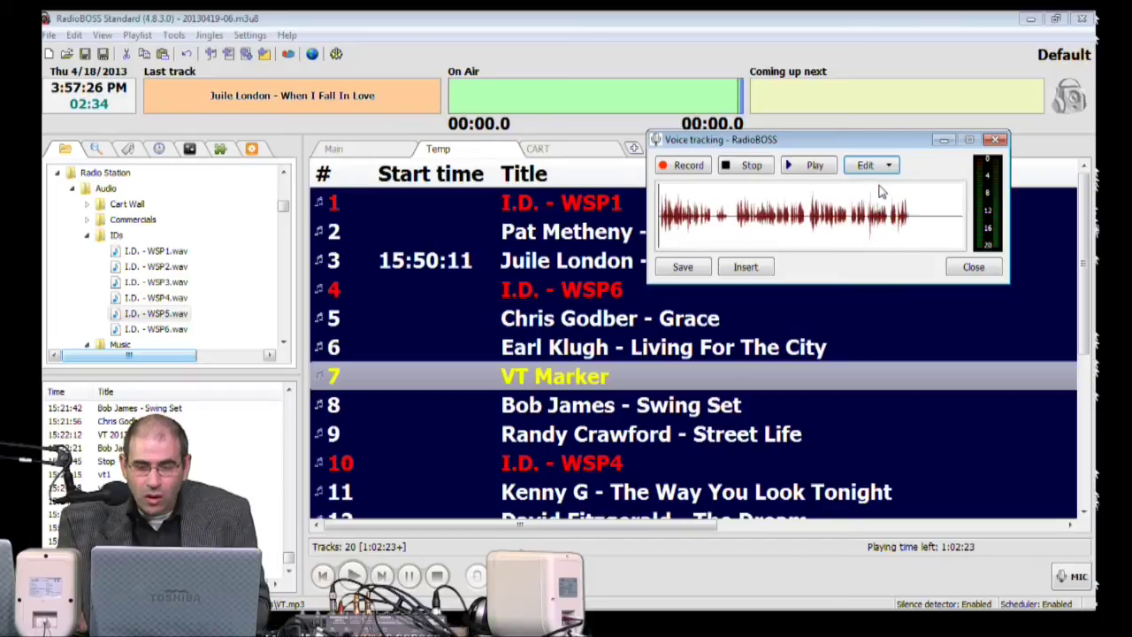
left_click(911, 216)
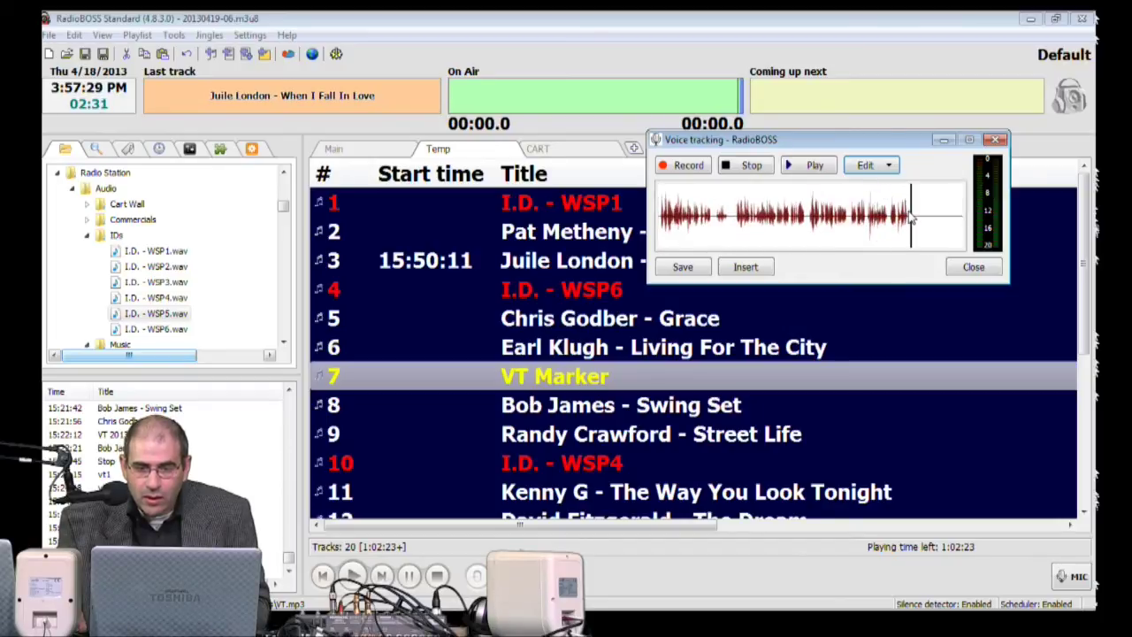
left_click(889, 168)
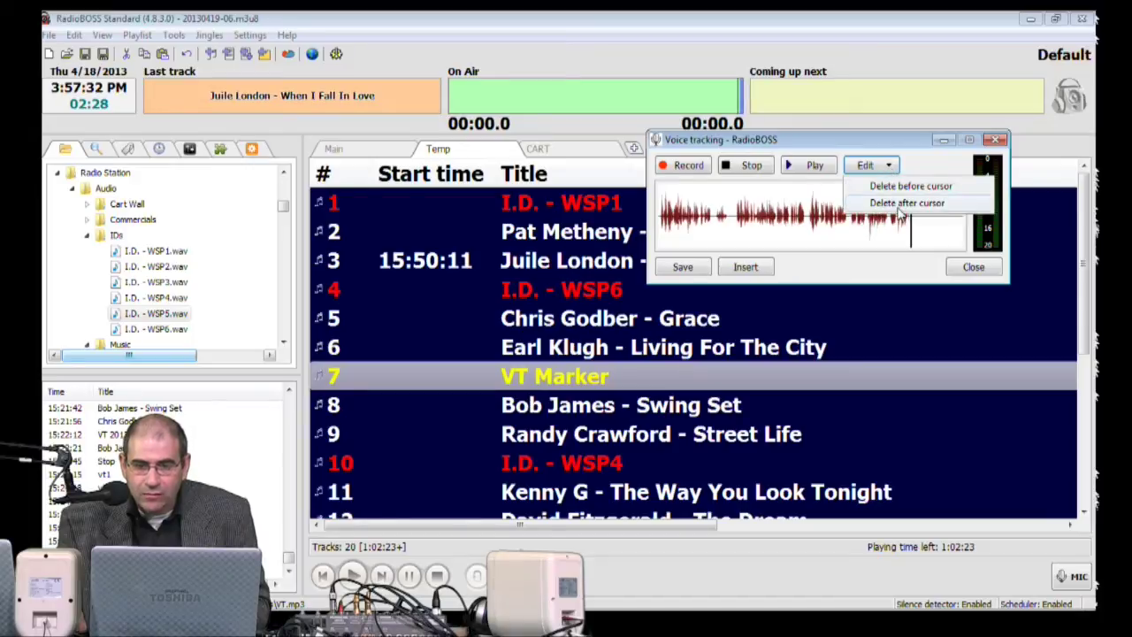
left_click(901, 203)
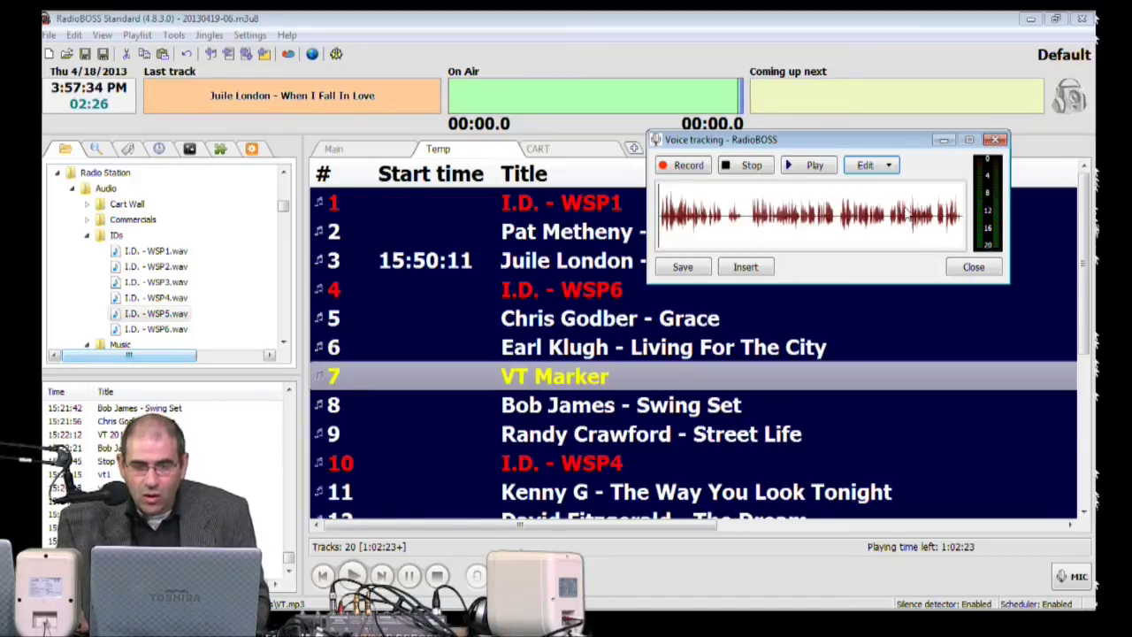
left_click(802, 168)
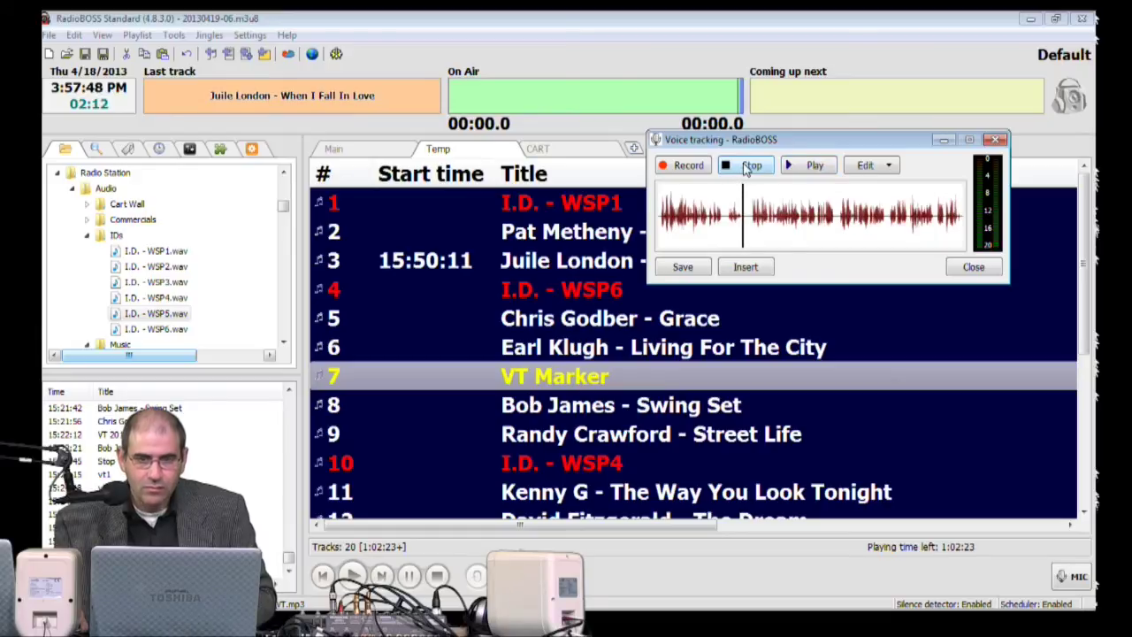
left_click(748, 170)
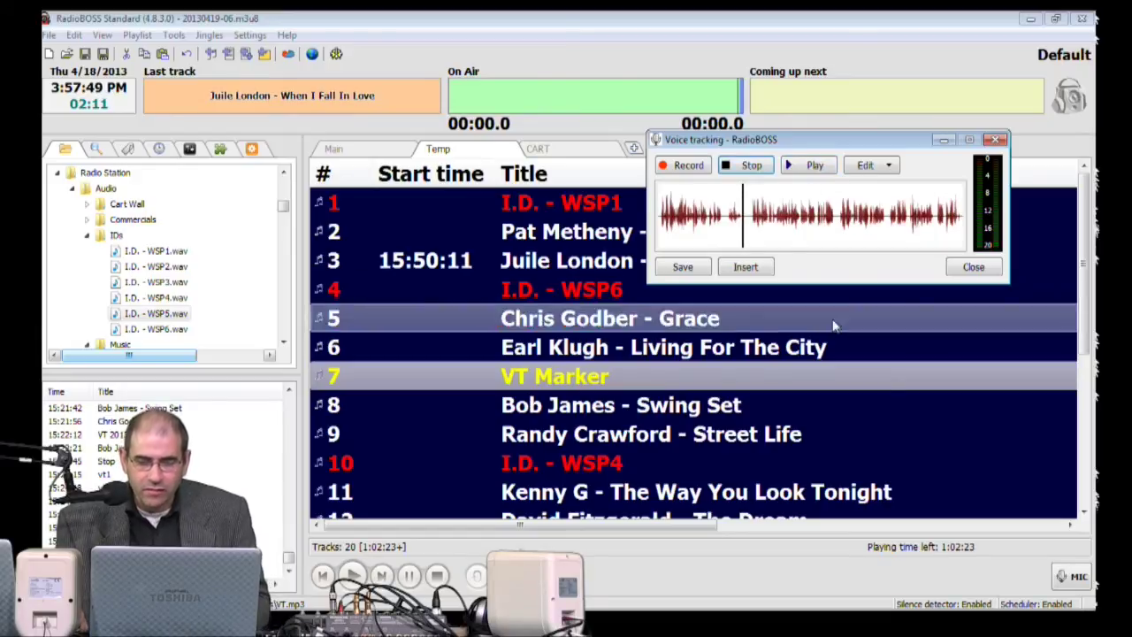
Insert the recording into the playlist, saved as VT 2013-04-18 155758.wav, and delete the VT Marker above it
left_click(745, 267)
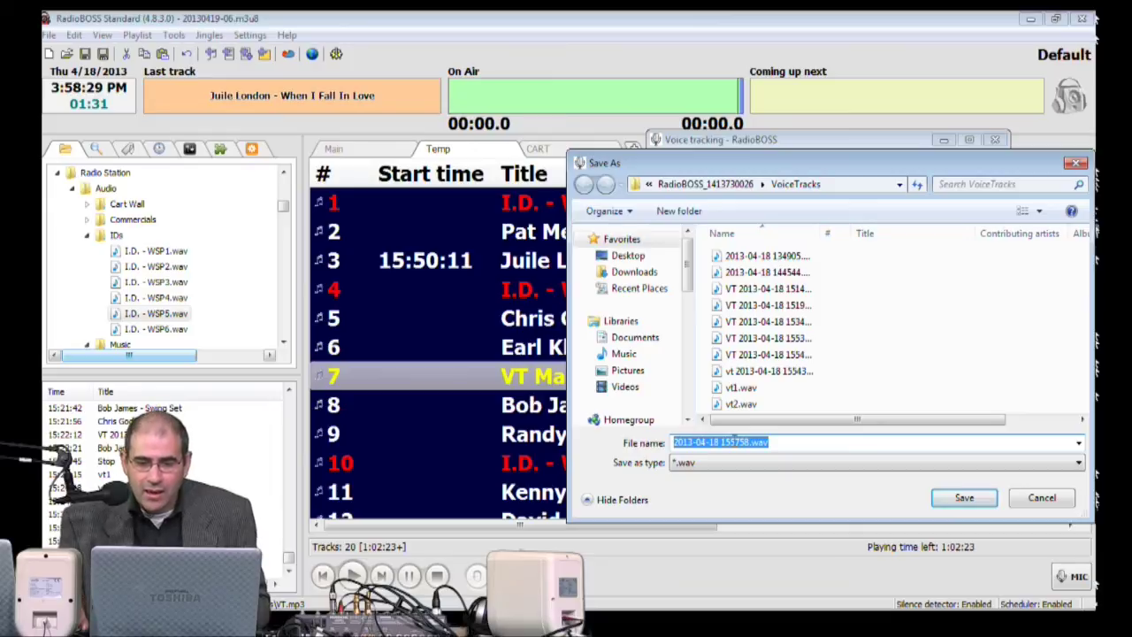
left_click(670, 442)
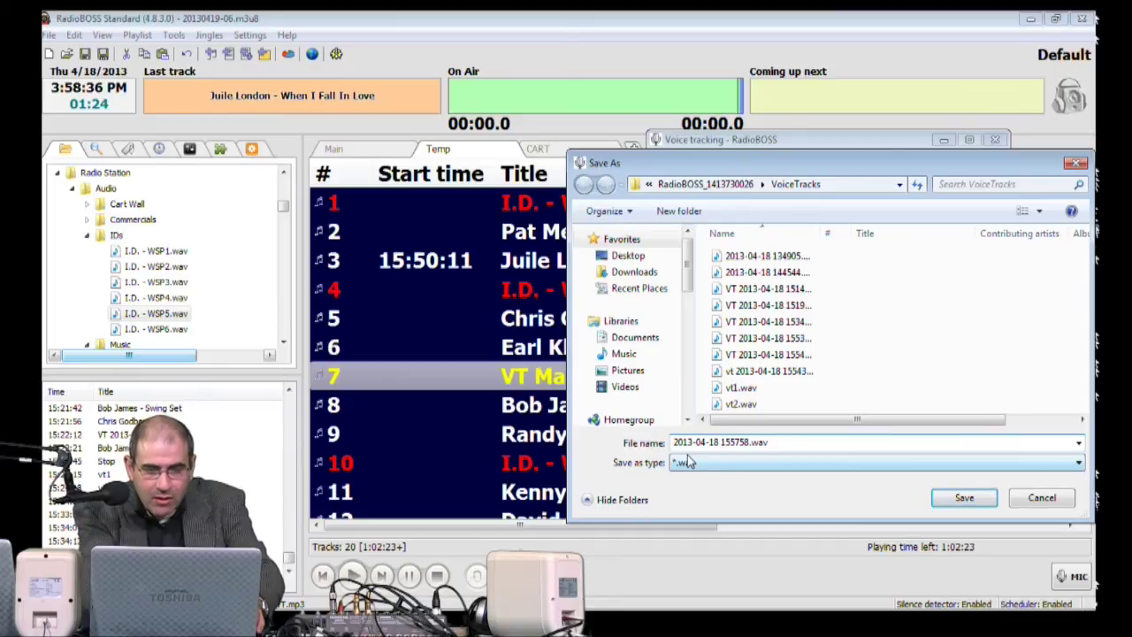
type("VT")
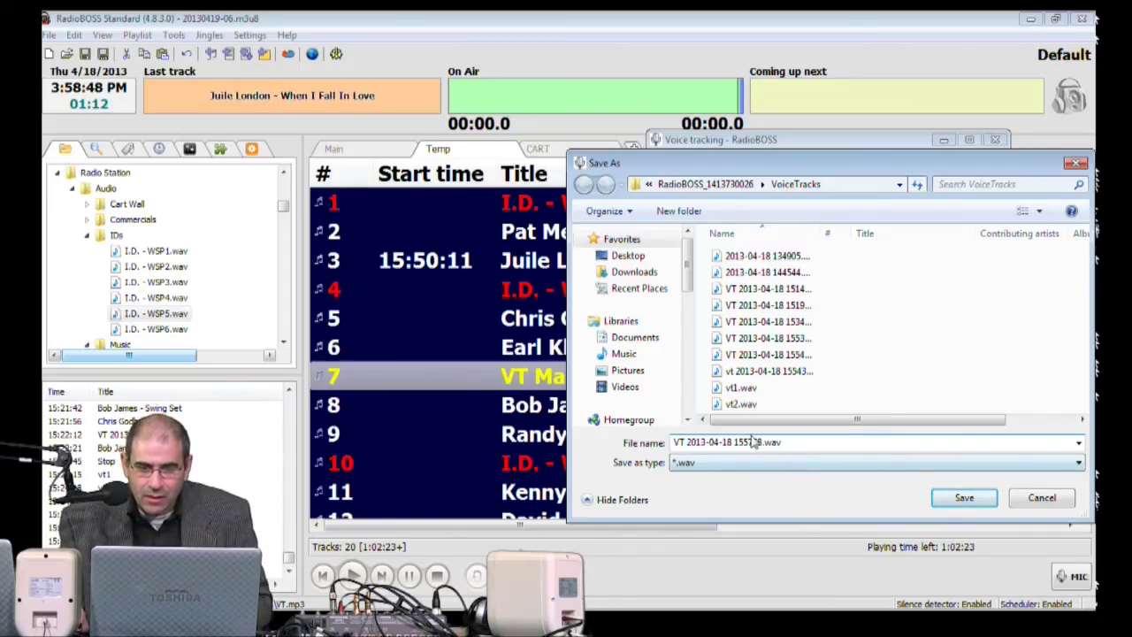
left_click(687, 443)
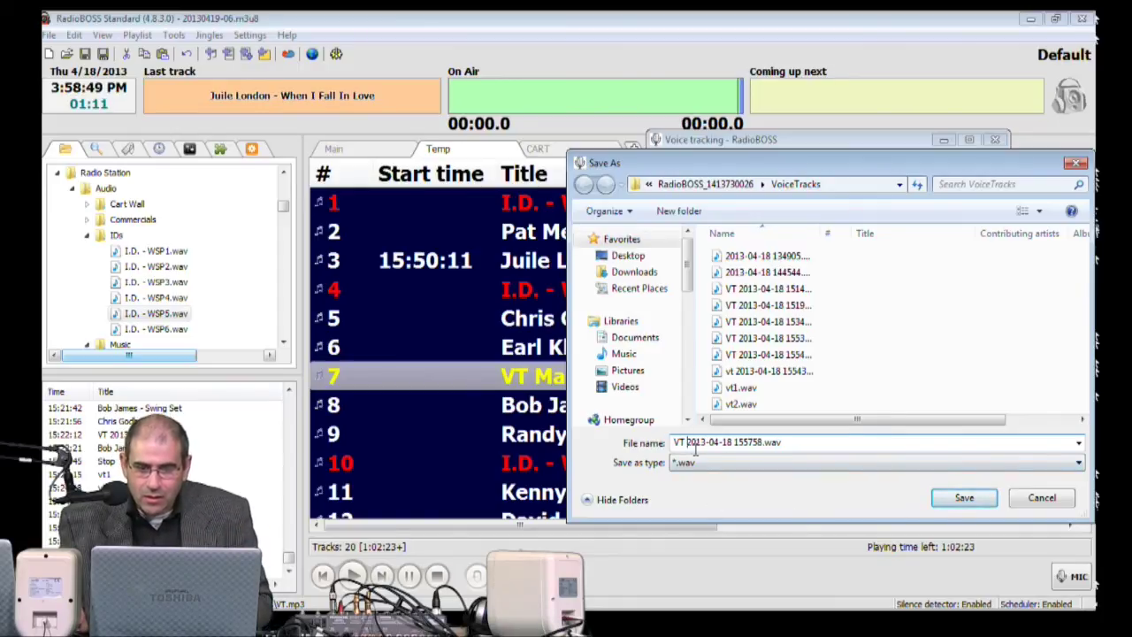
left_click(964, 498)
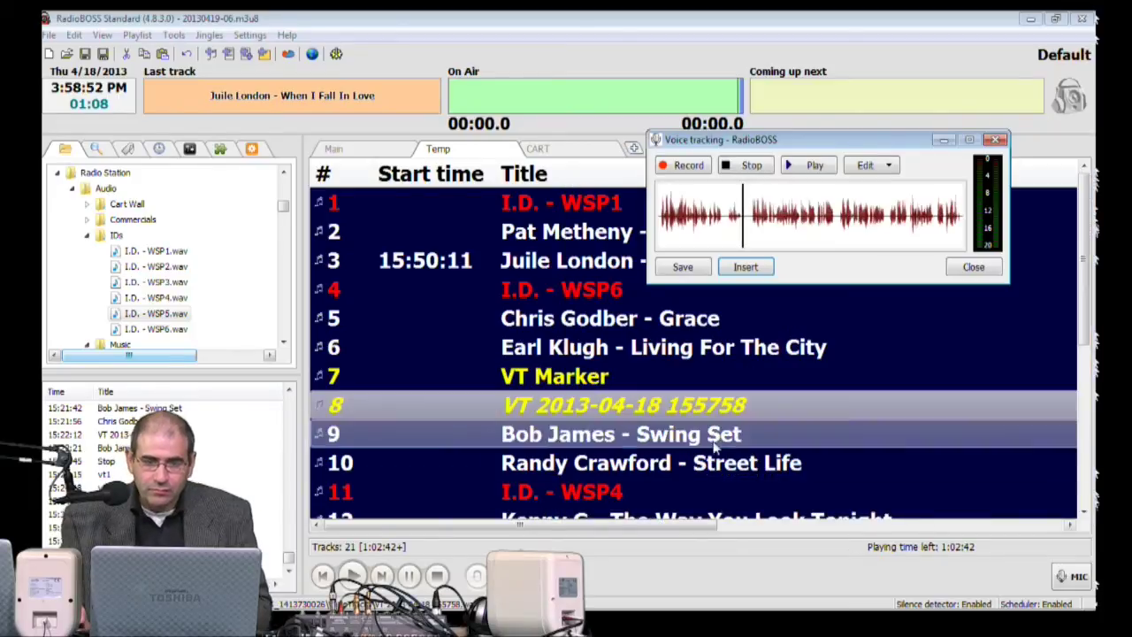
left_click(580, 379)
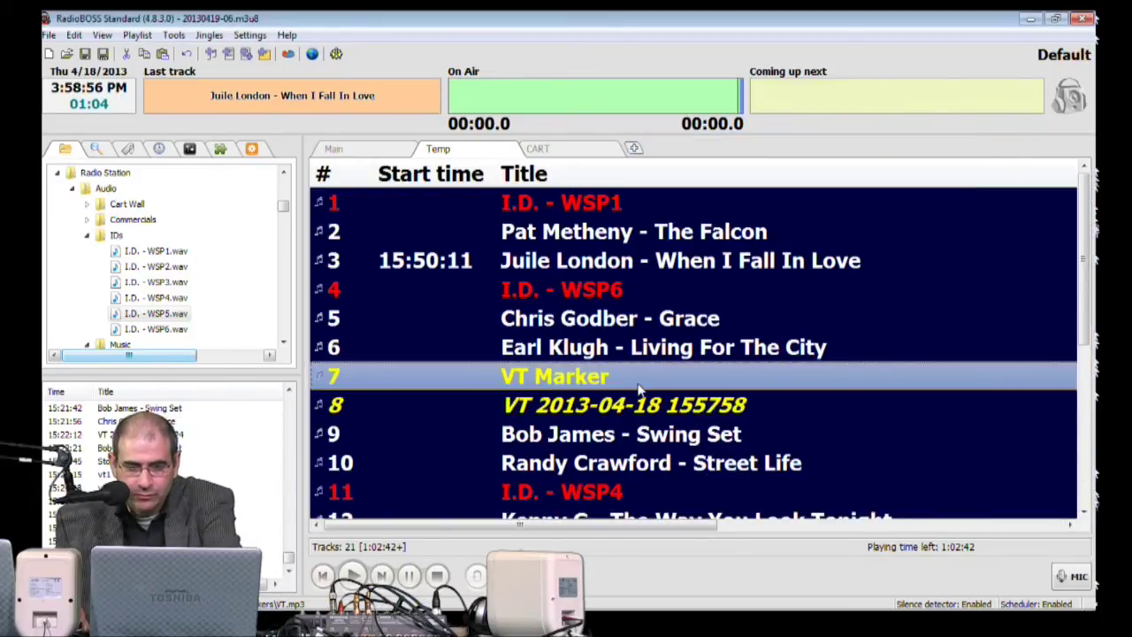
key("Delete")
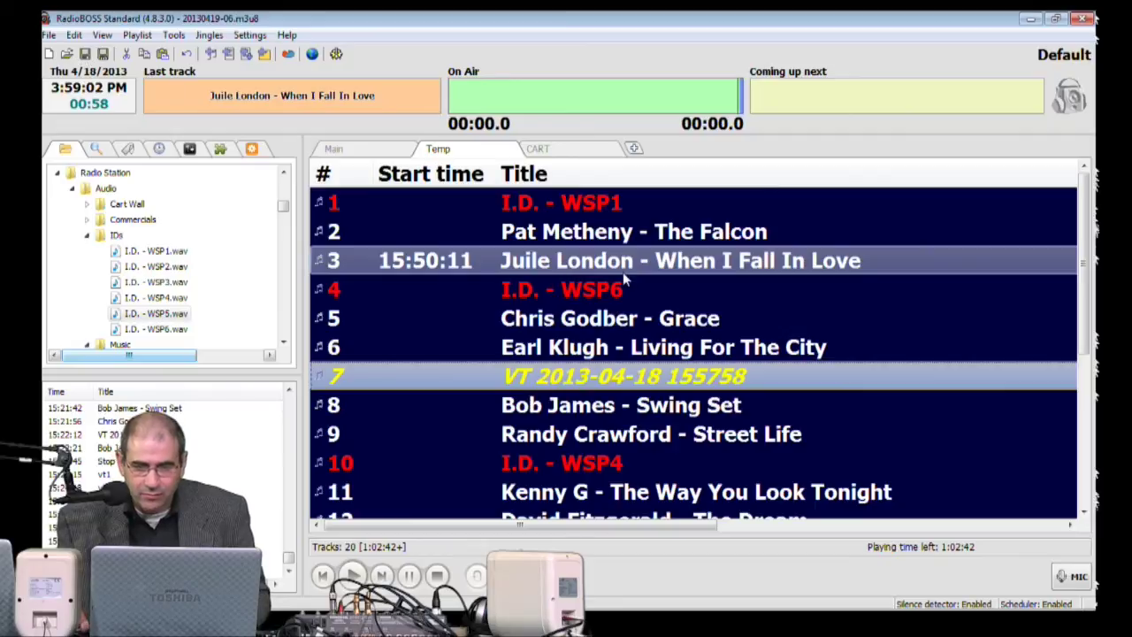
Open the voice track recorder for the VT Marker in row 16 and move its window further from the marker
scroll(696, 404, "down", 3)
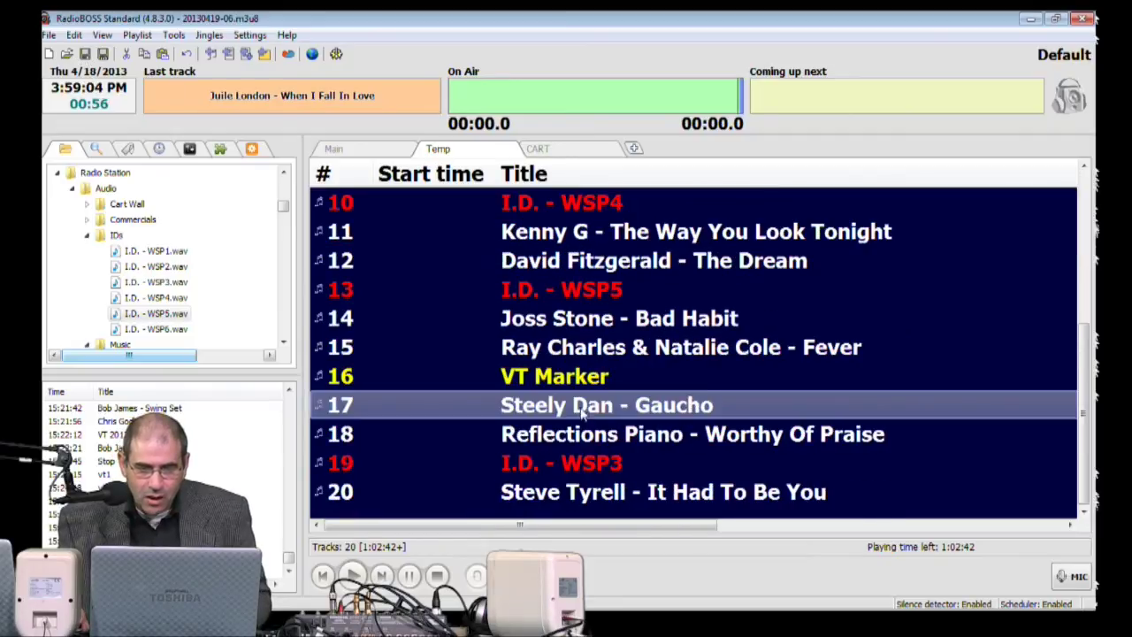
left_click(559, 376)
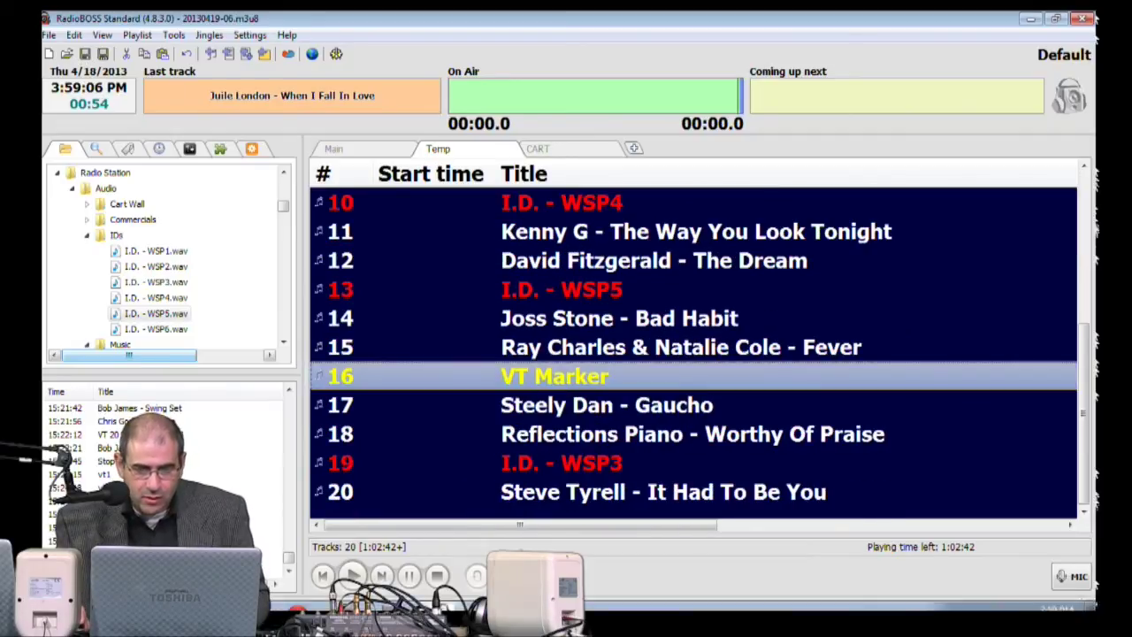
left_click(449, 603)
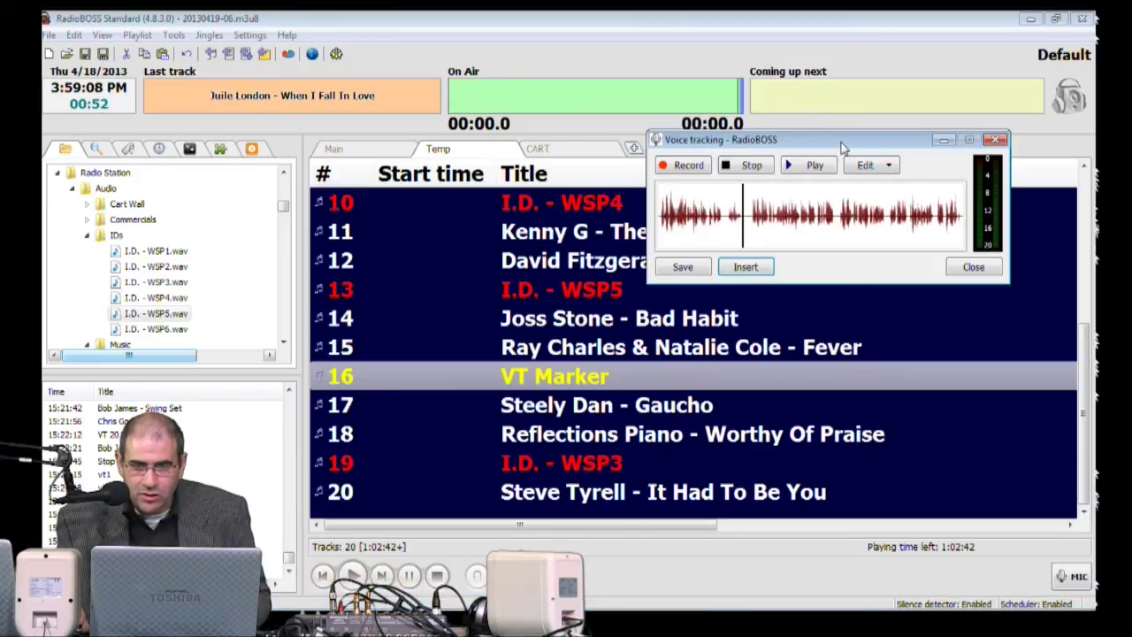
left_click_drag(840, 139, 845, 104)
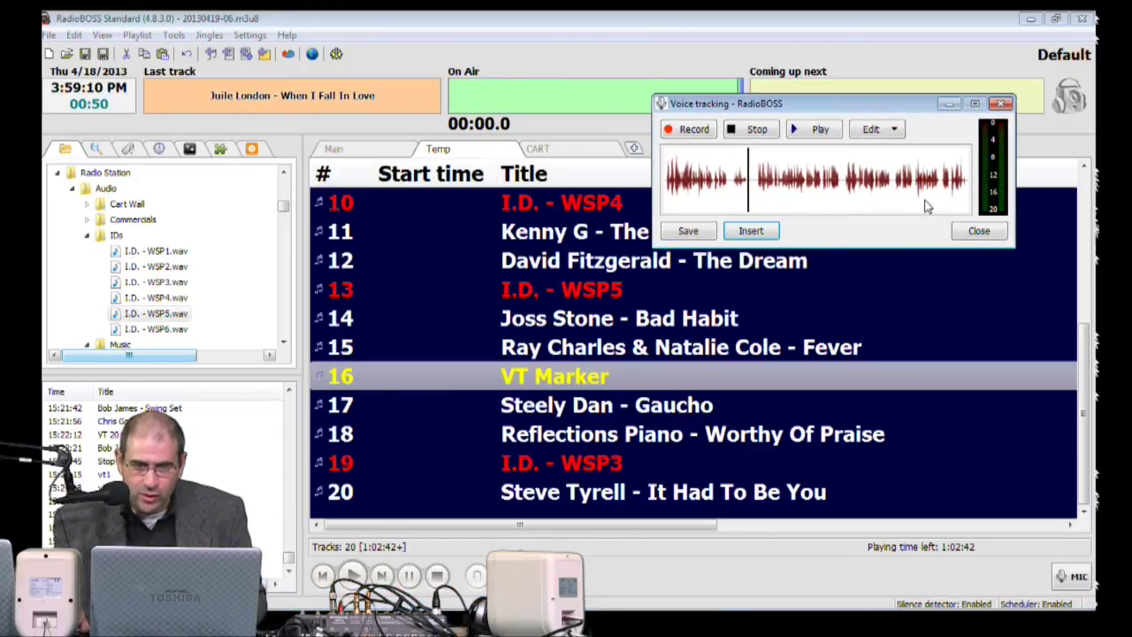
Record a new voice track for the row 16 VT Marker, replacing the previous recording from its start
left_click(665, 196)
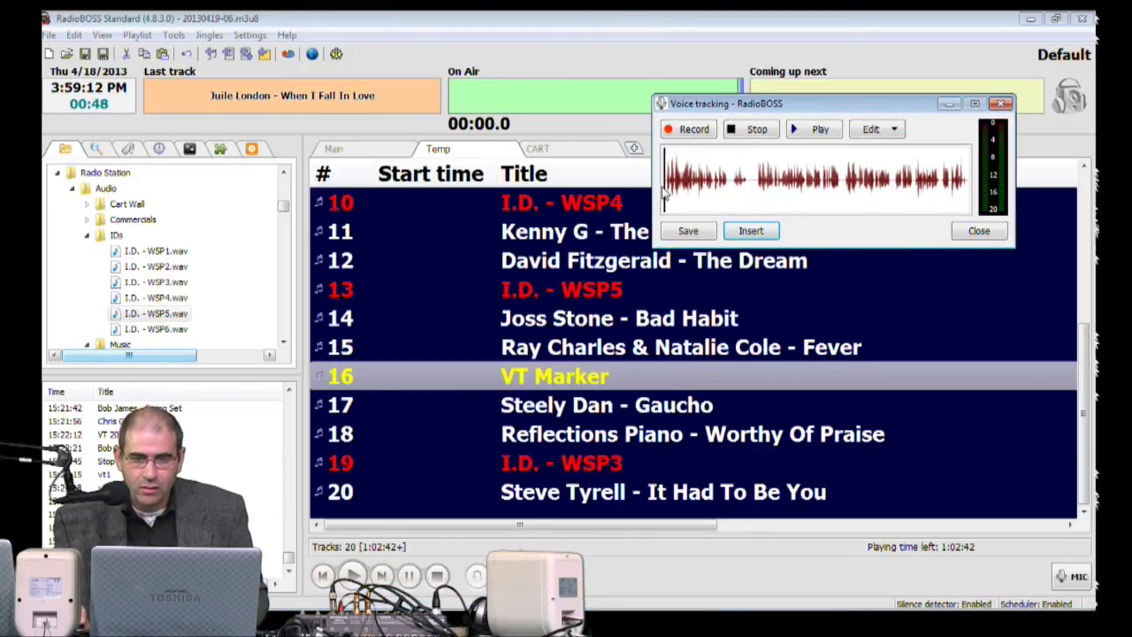
left_click(694, 129)
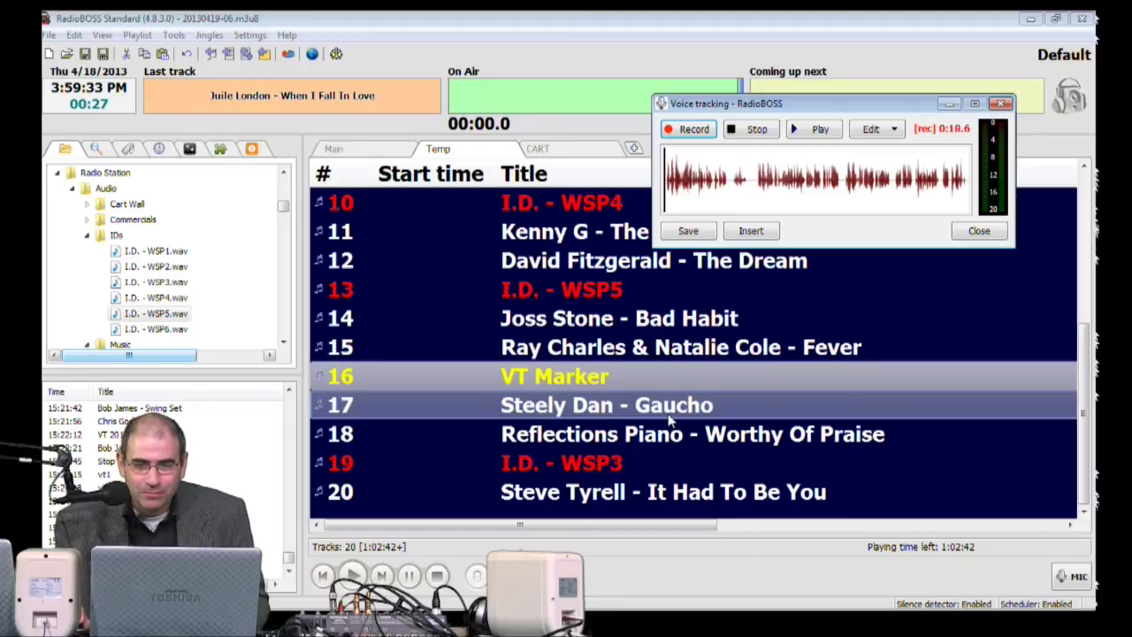
left_click(746, 130)
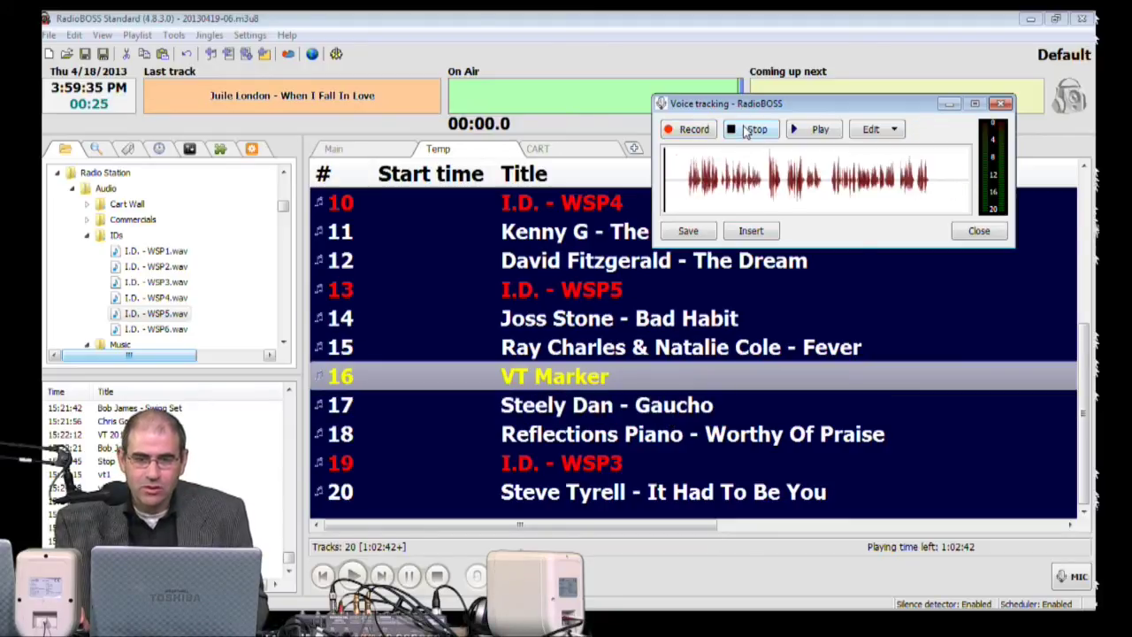
Trim the silence before and after the speech in the new recording
left_click(686, 179)
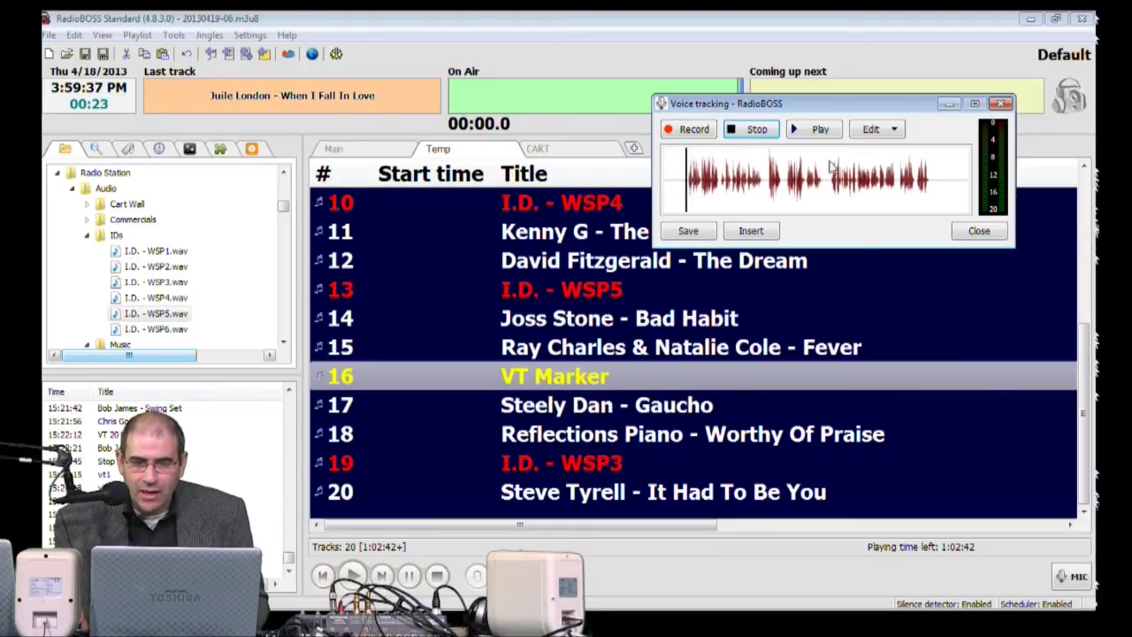
left_click(893, 130)
left_click(900, 155)
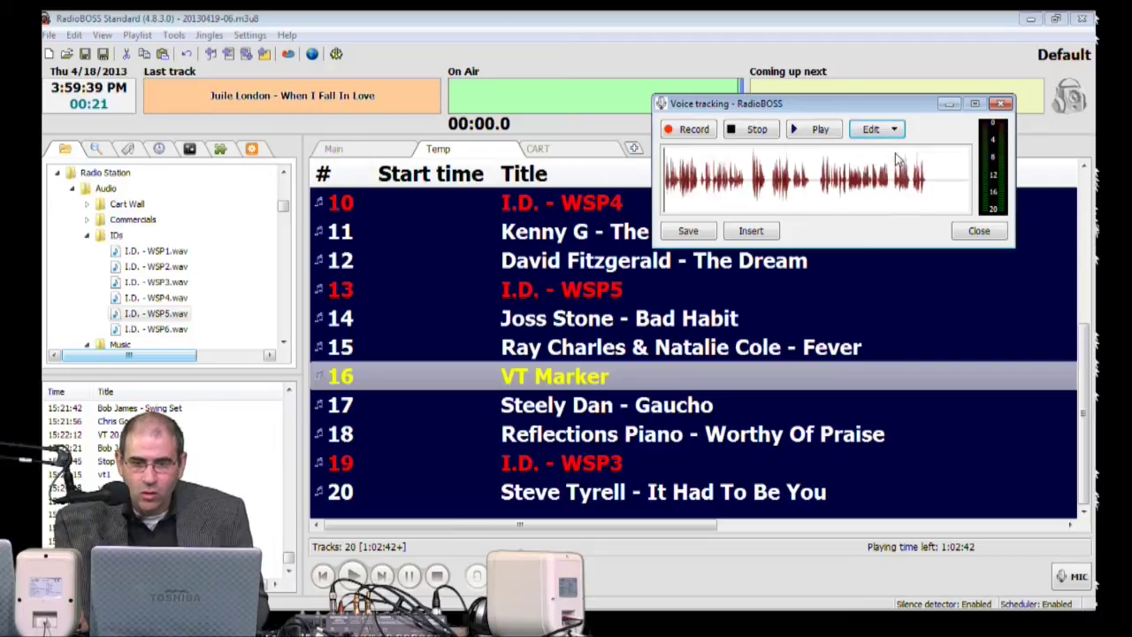
left_click(930, 182)
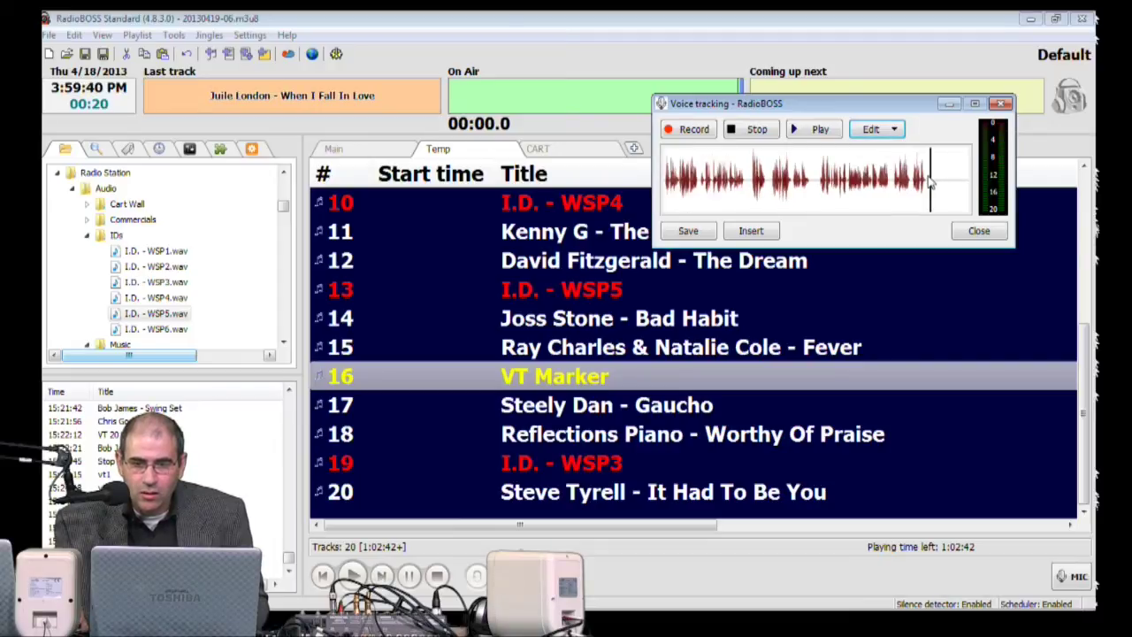
left_click(893, 130)
left_click(900, 164)
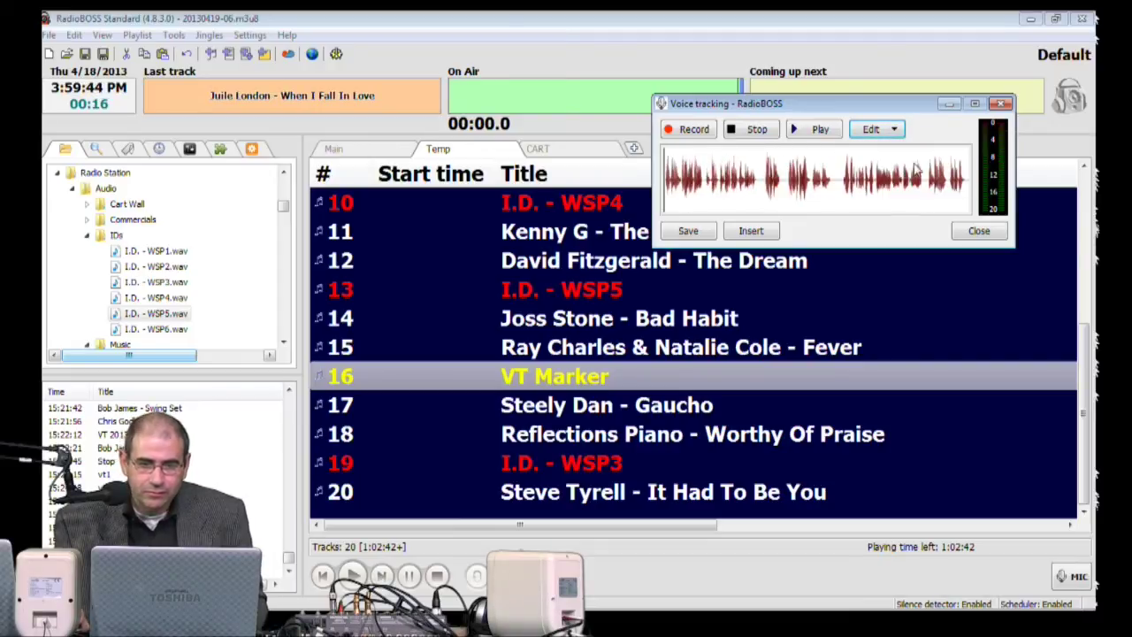
Insert the recording into the playlist, saved as VT 2013-04-18 155947.wav, and delete the VT Marker in row 16
left_click(750, 231)
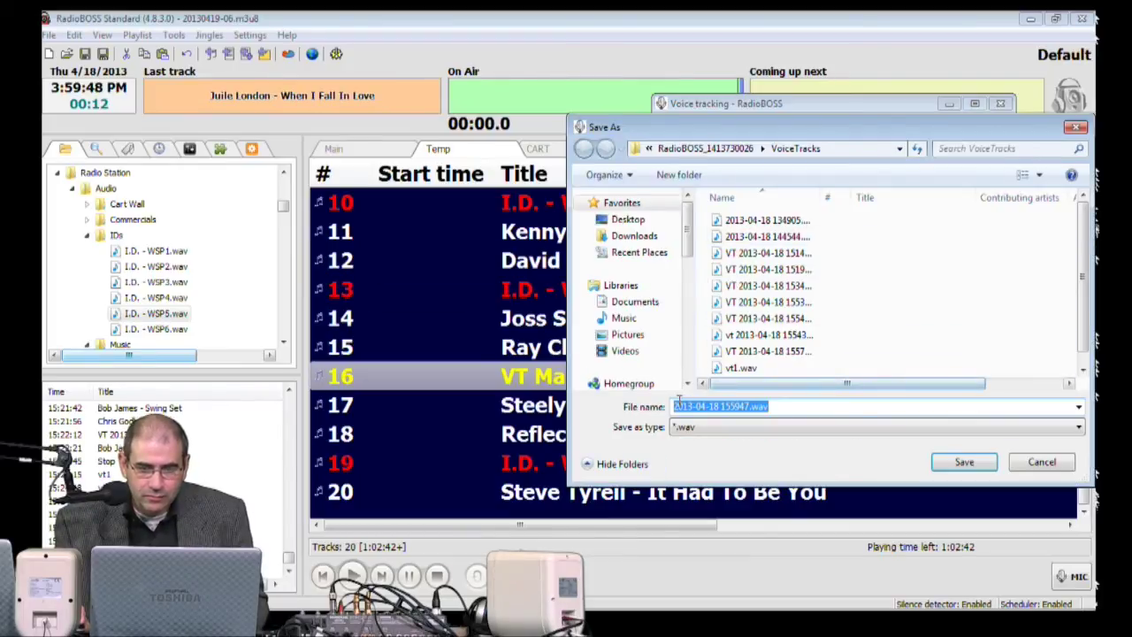
left_click(672, 406)
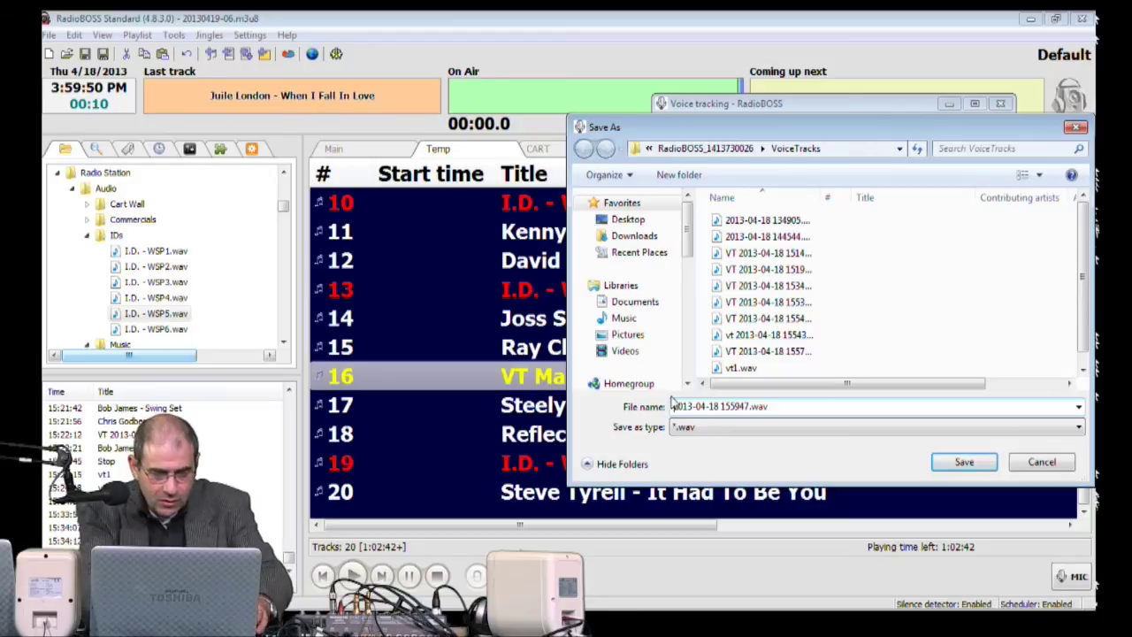
type("VT")
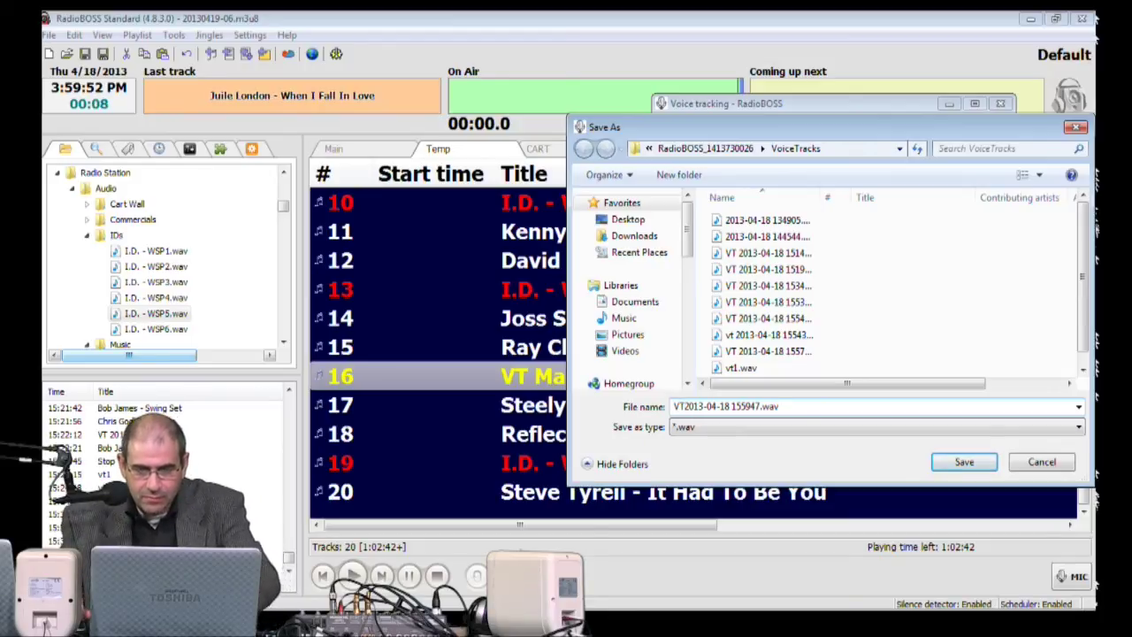
left_click(964, 461)
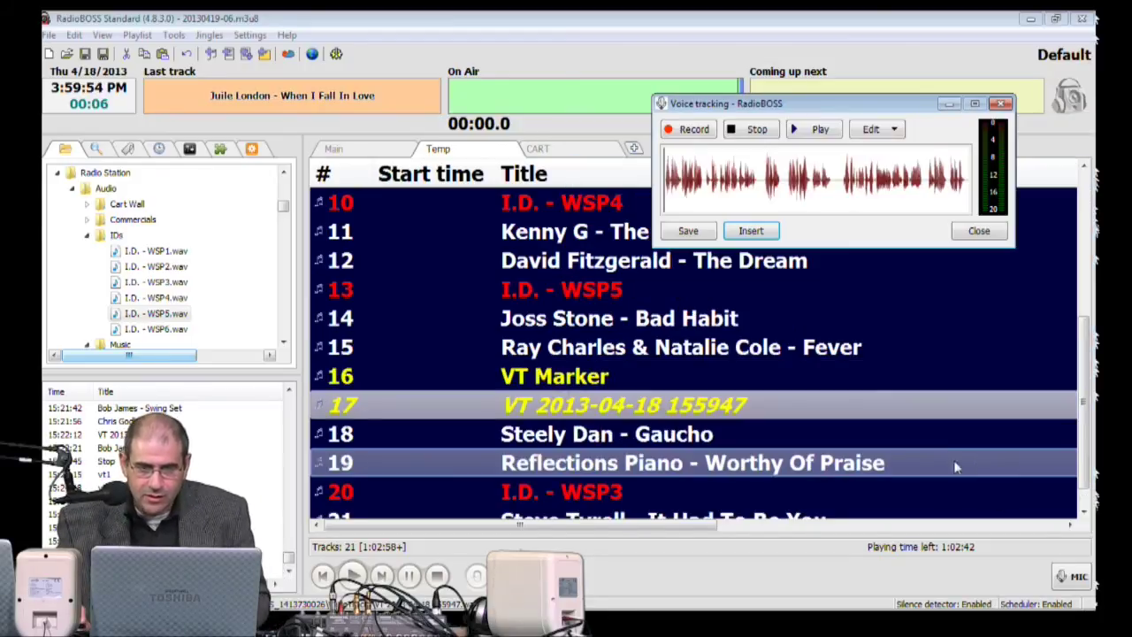
left_click(663, 386)
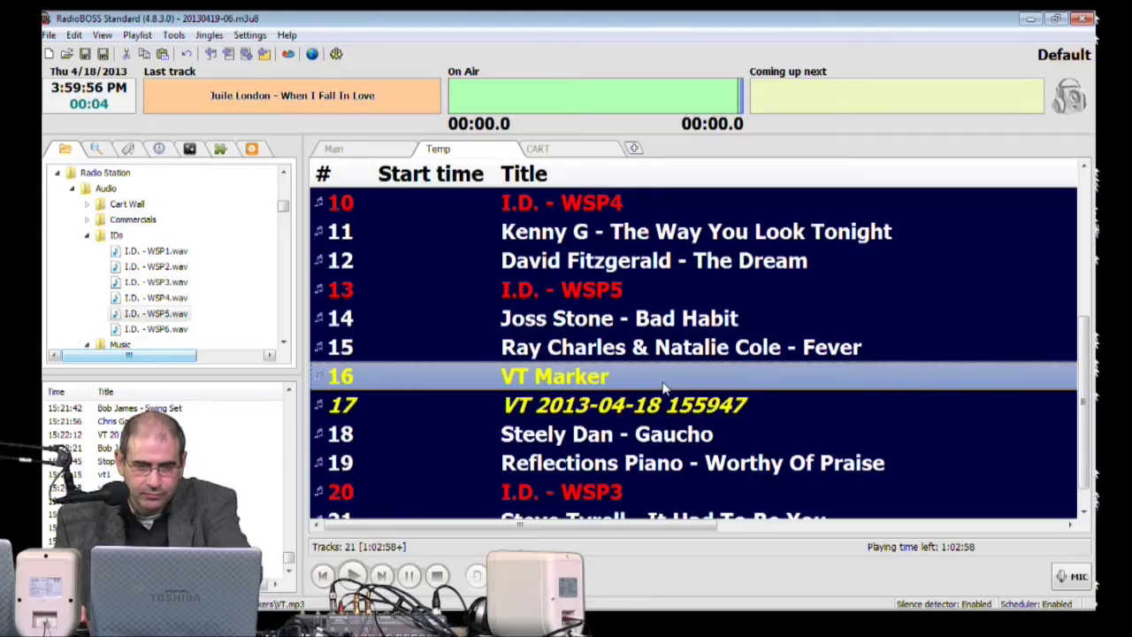
key("Delete")
Play Fever from near its end through the voice track into Gaucho to check the transitions, and stop playback
left_click(716, 347)
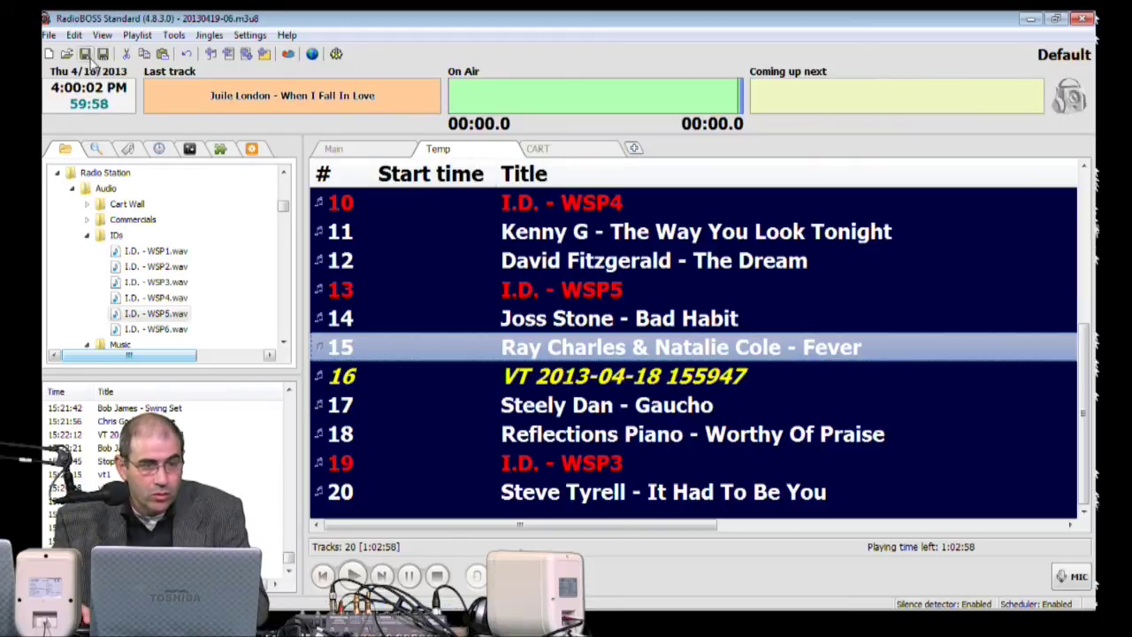
double_click(646, 351)
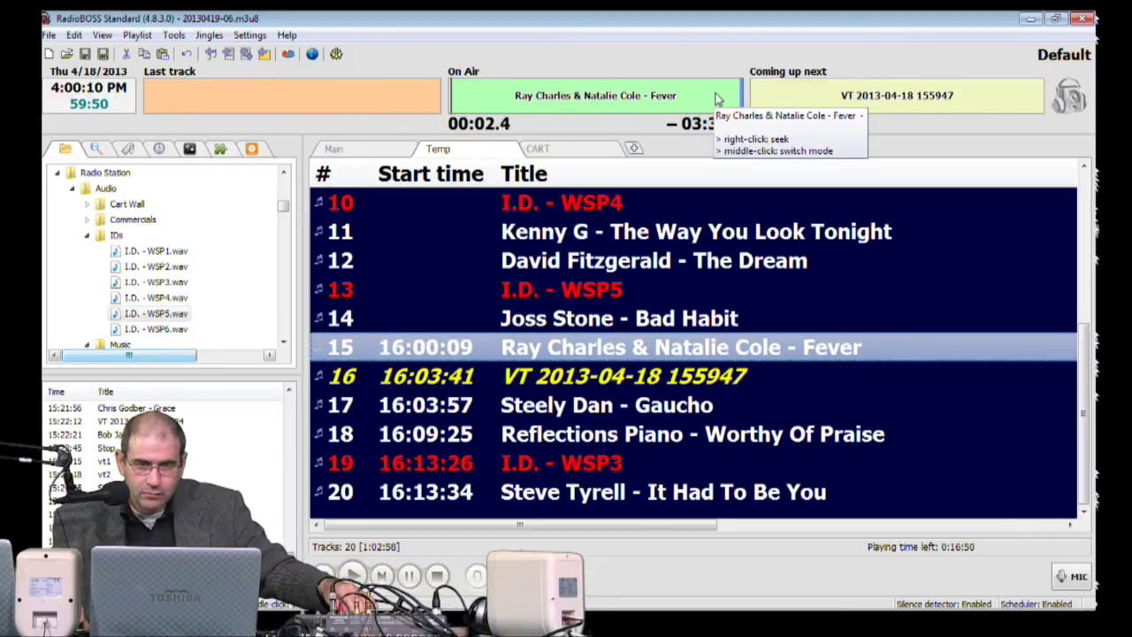
right_click(727, 100)
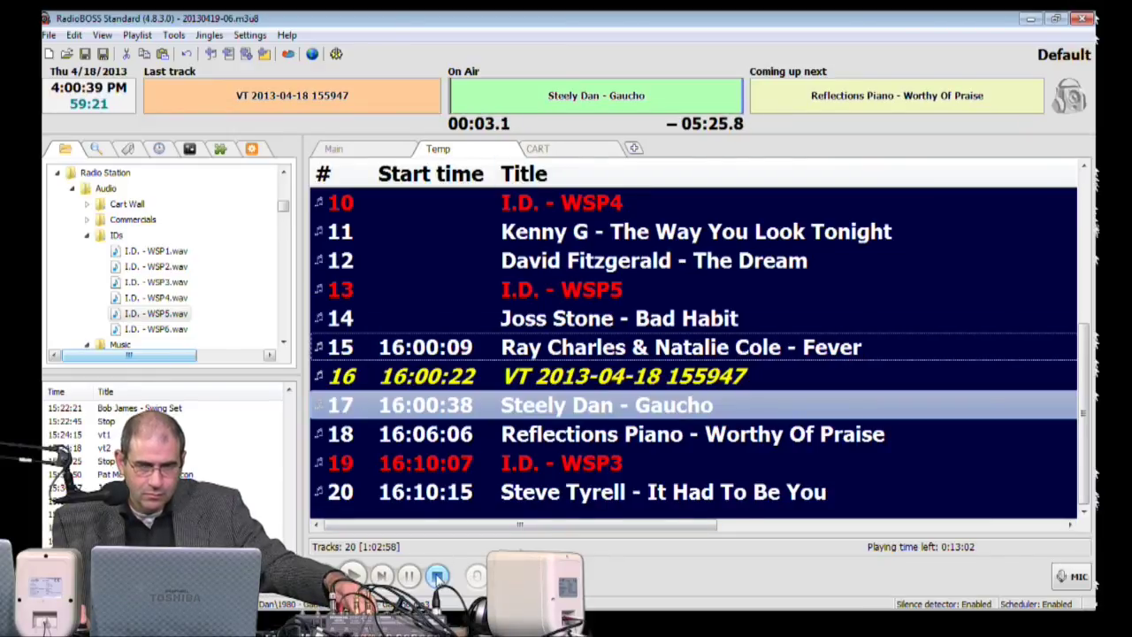
left_click(437, 576)
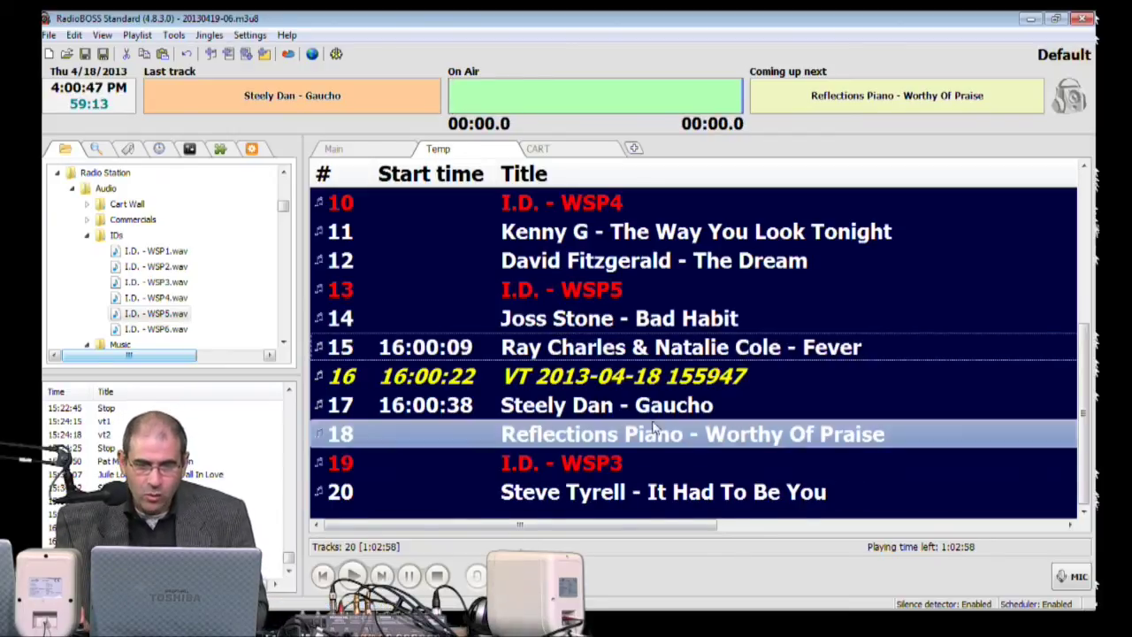
Open the three-track segue editor for Fever and shift the voice track earlier so it overlaps the song's fading end
left_click(745, 356)
right_click(725, 351)
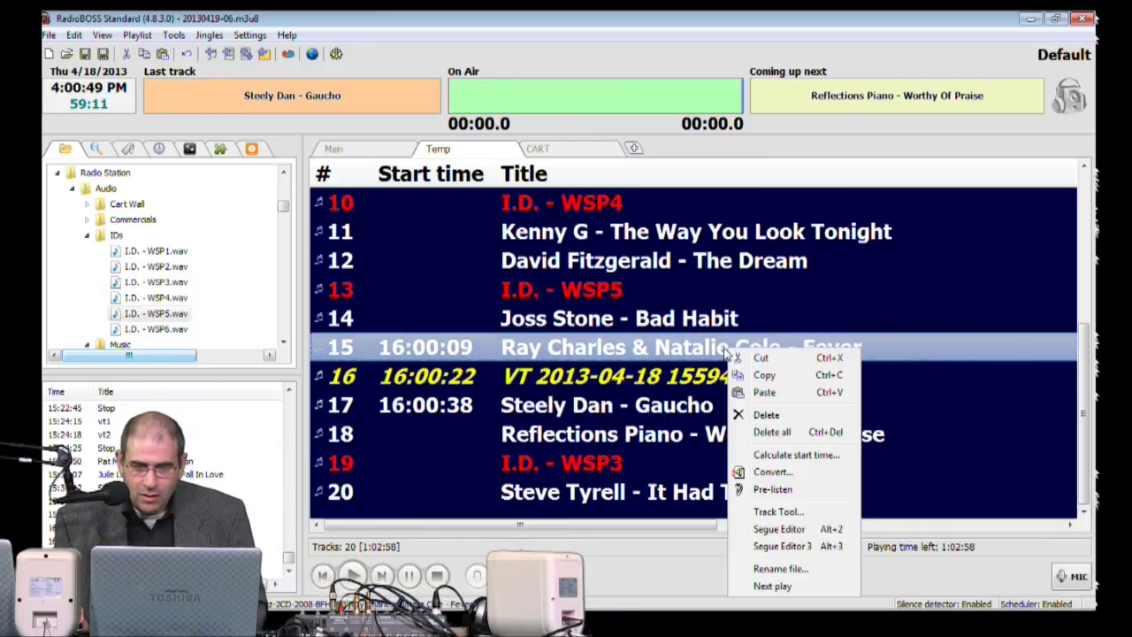
left_click(796, 546)
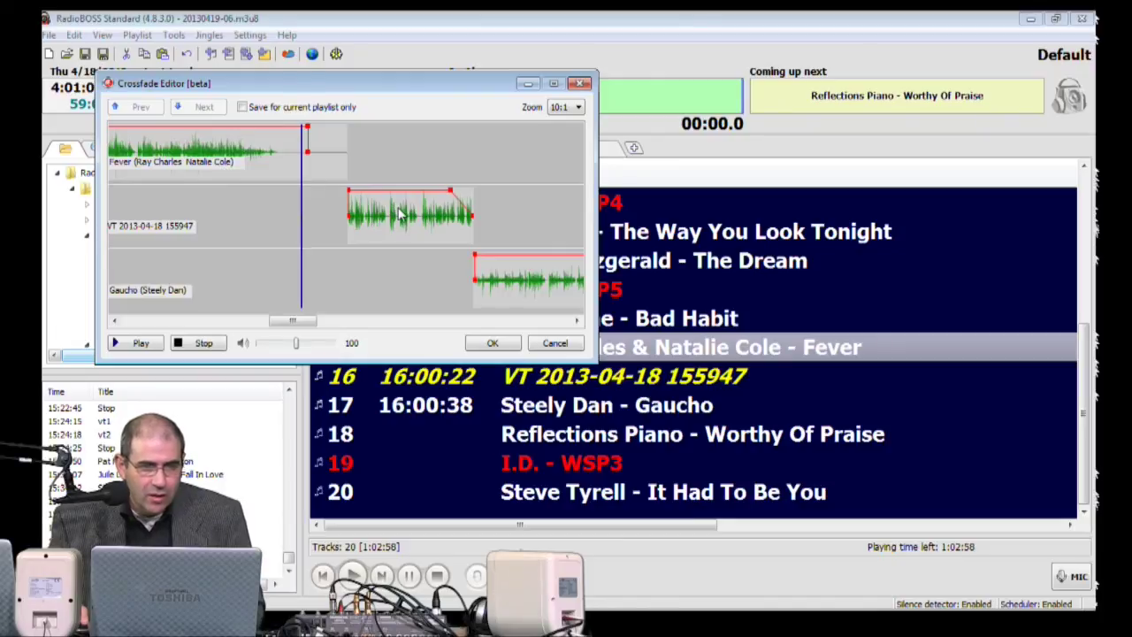
left_click_drag(399, 212, 274, 215)
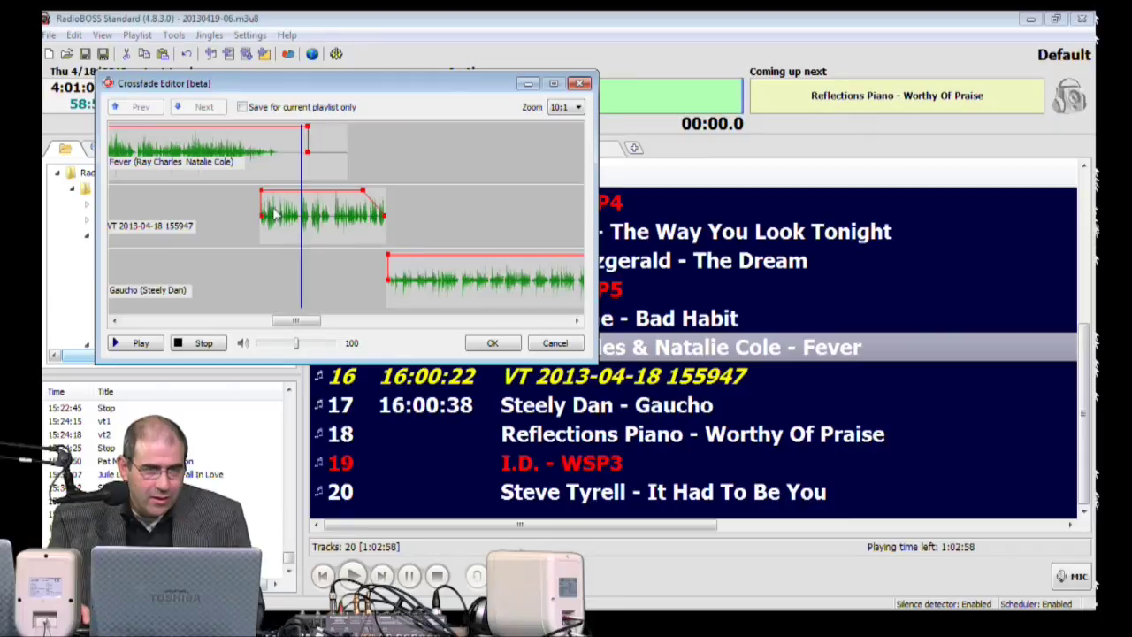
left_click(249, 218)
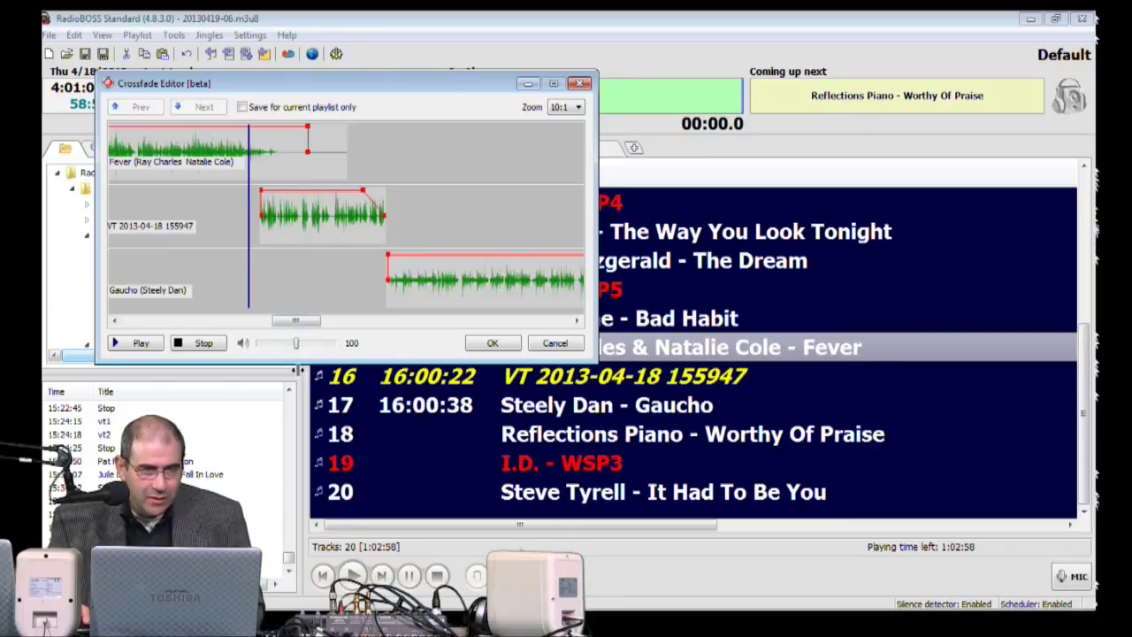
left_click_drag(287, 222, 284, 220)
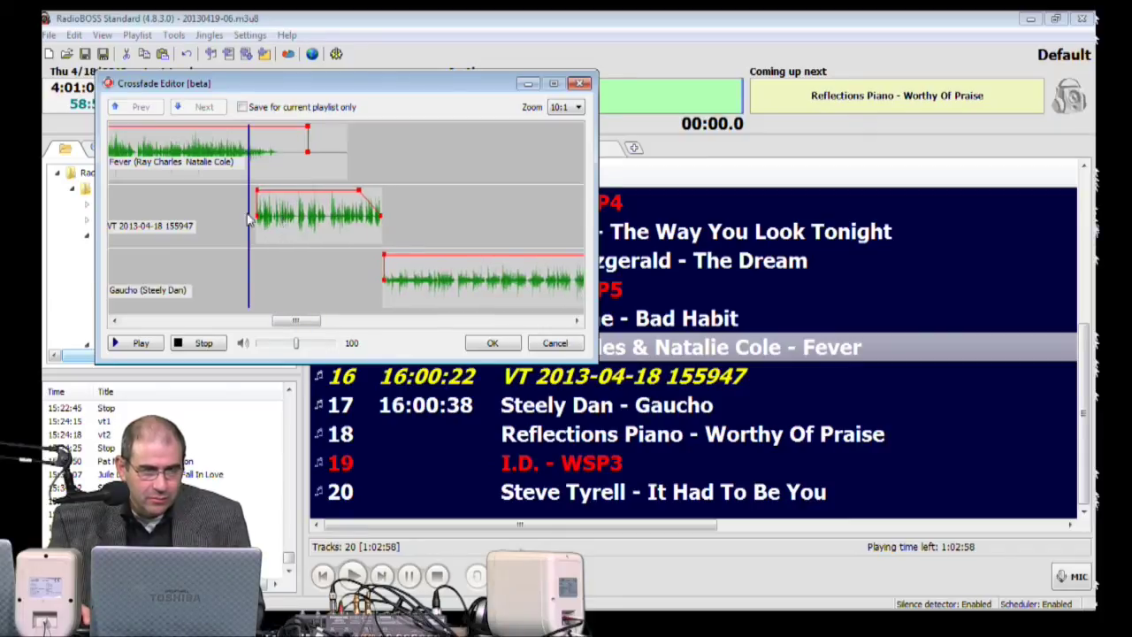
Preview the transitions around the voice track, remove the fade-out at its end and apply the crossfade changes
left_click(245, 219)
left_click(141, 342)
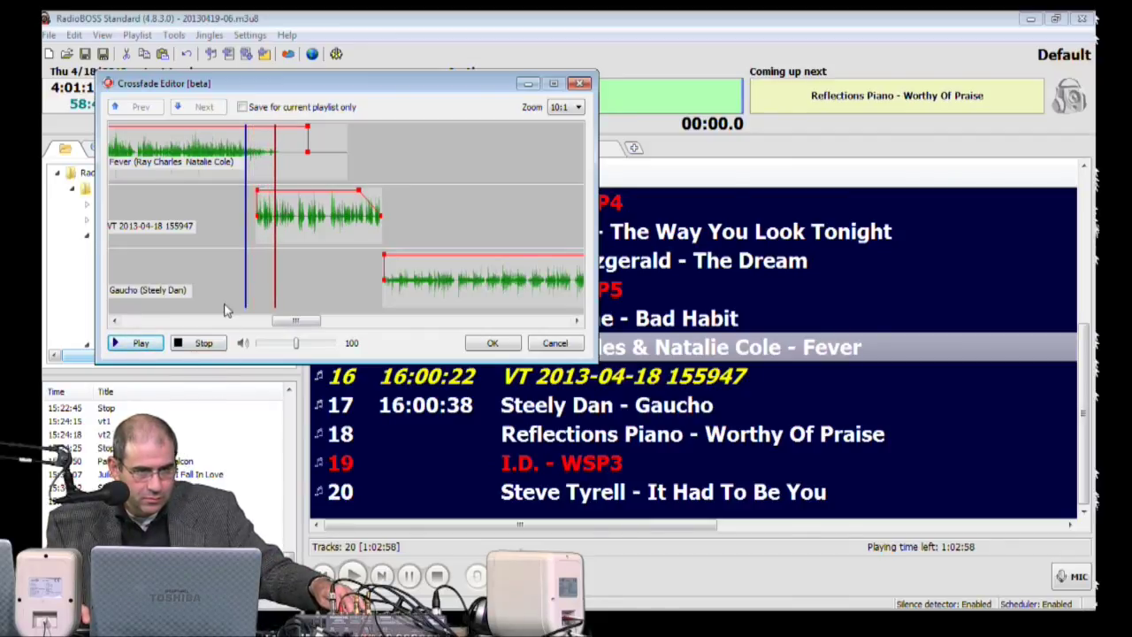
left_click(361, 278)
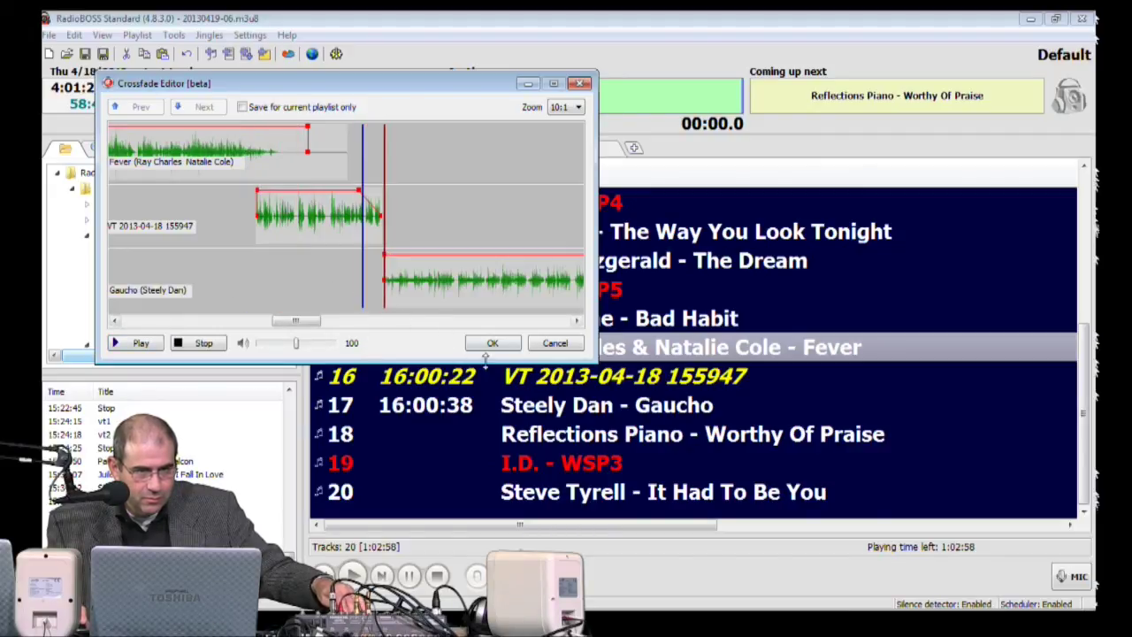
left_click(203, 343)
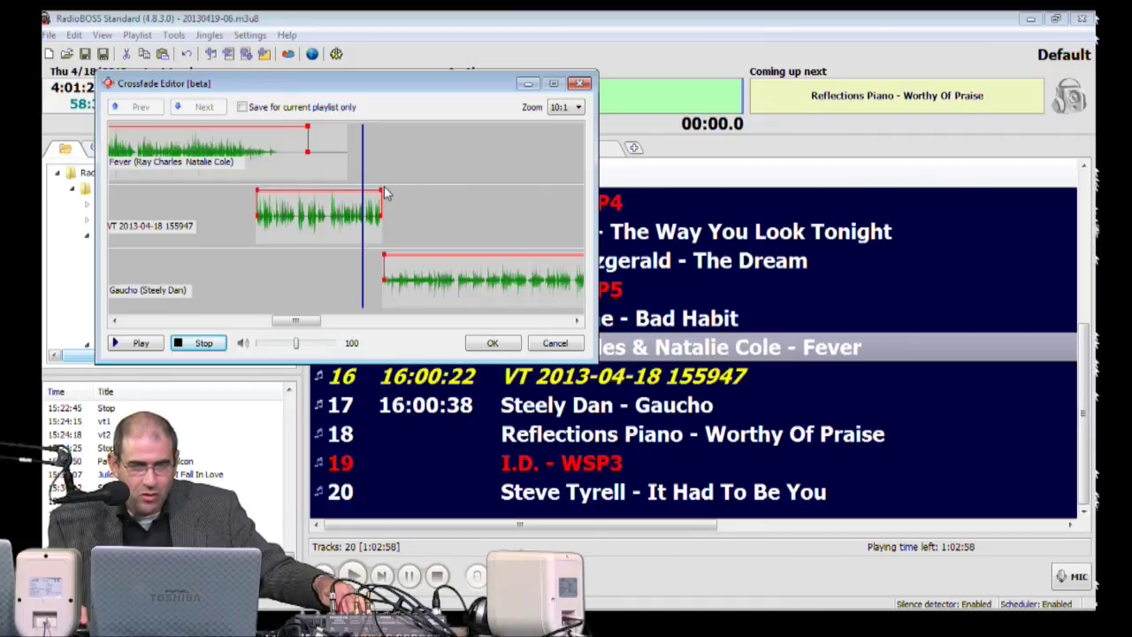
left_click(492, 345)
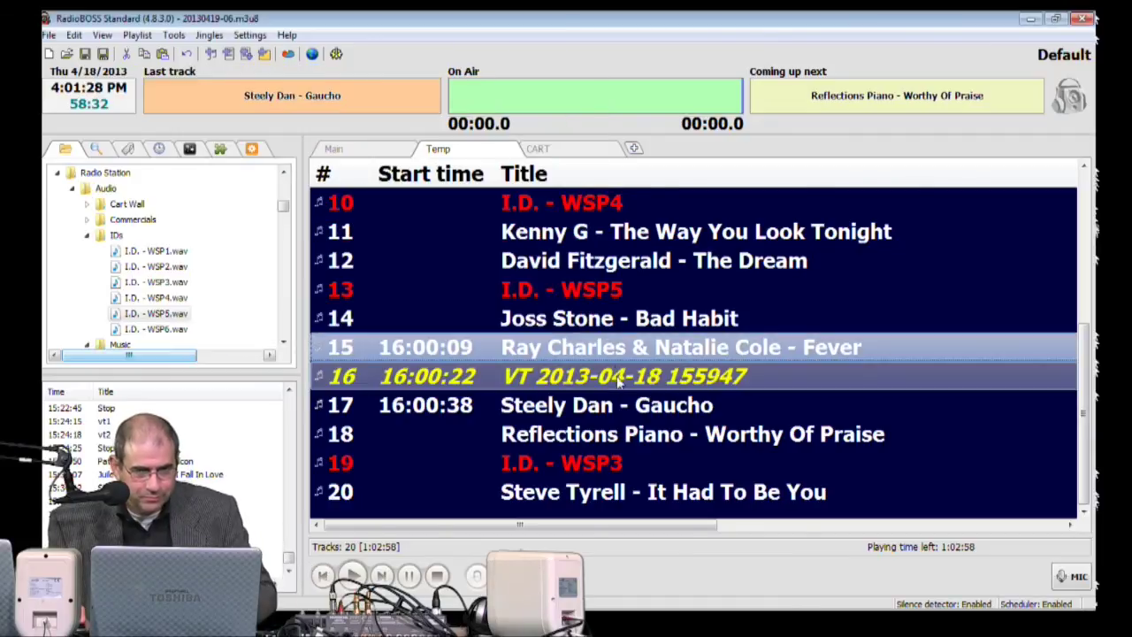